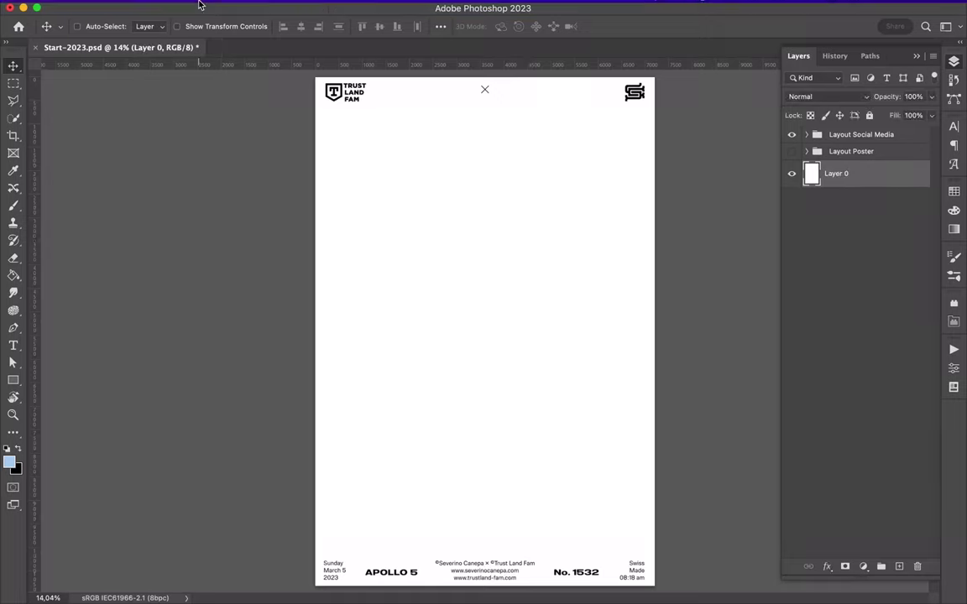
Fill the poster background with a light blue custom colour.
left_click(155, 208)
left_click(495, 238)
left_click(470, 238)
left_click(723, 57)
left_click(565, 242)
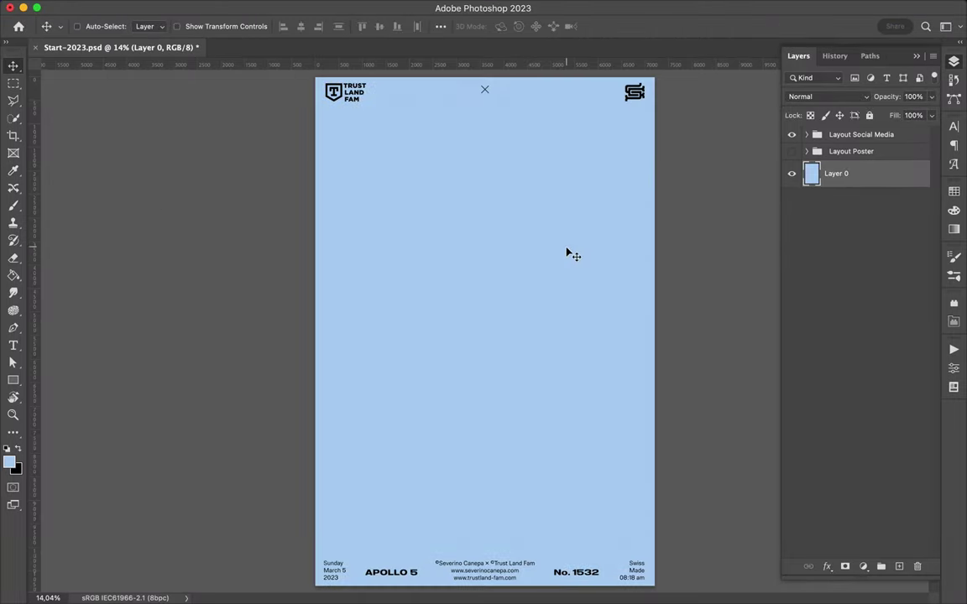
key("u")
key("a")
Refill the background with a custom pink colour.
left_click(132, 8)
left_click(150, 209)
left_click(495, 238)
left_click(470, 239)
key("Return")
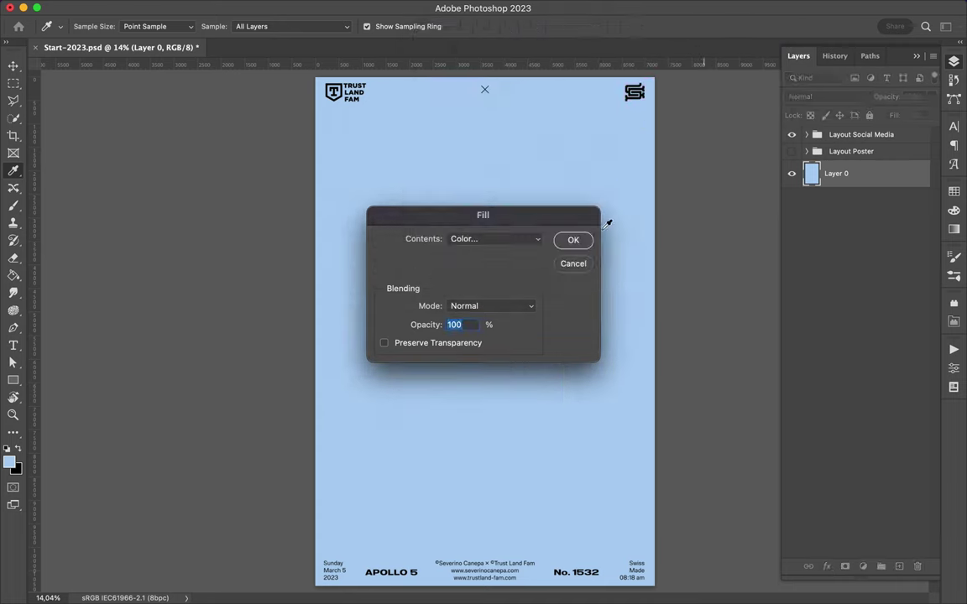
key("Return")
Add a text layer with the letter 'c' and enlarge it.
key("t")
left_click(431, 285)
type("c")
key("ctrl+t")
left_click_drag(447, 298, 457, 251)
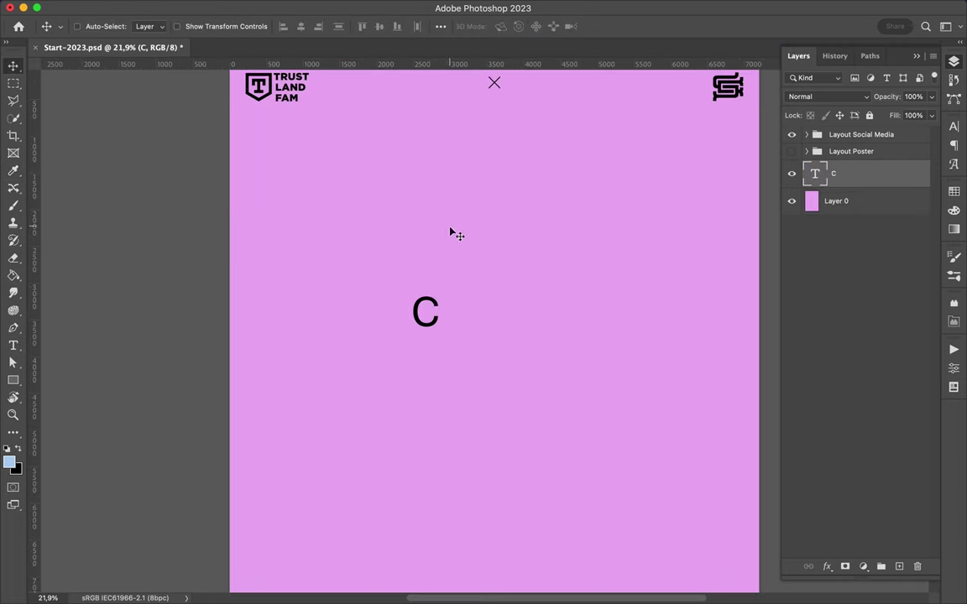
Set the Character panel font to Hydrophilia Iced.
left_click(954, 126)
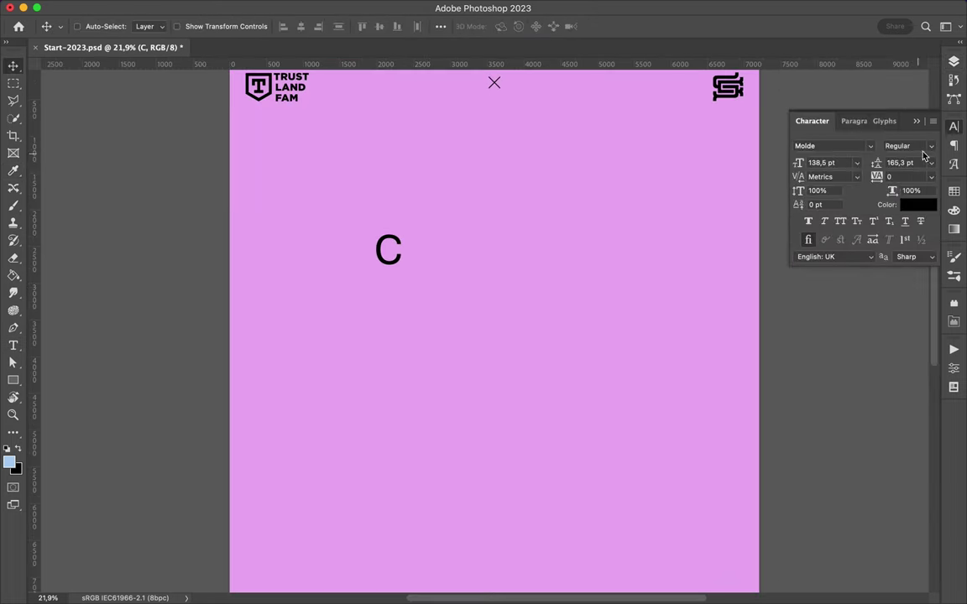
left_click(870, 145)
scroll(819, 251, "down", 10)
scroll(814, 260, "down", 1)
left_click(811, 264)
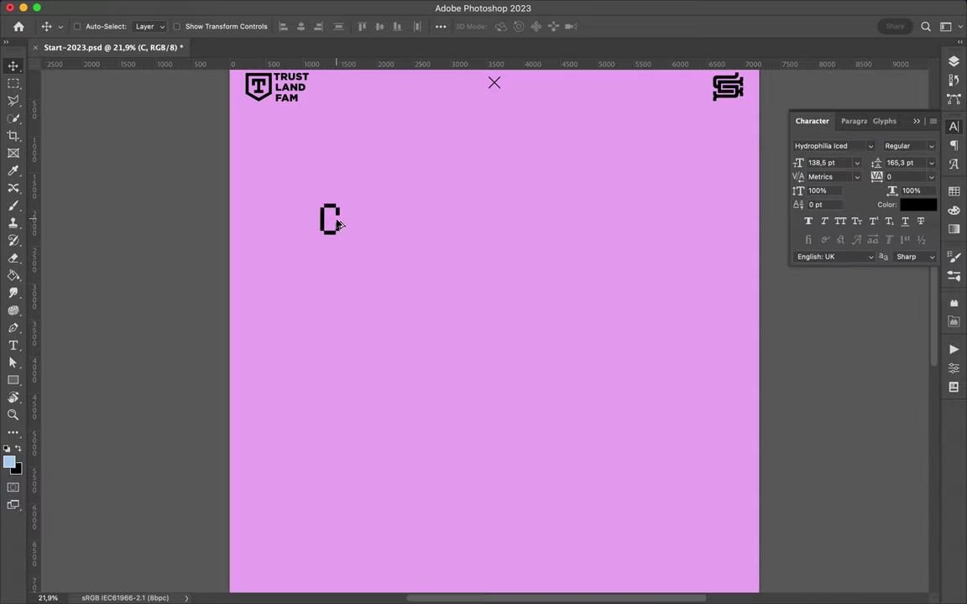
Add an enlarged letter O beside the C.
key("t")
left_click(361, 223)
type("O")
key("ctrl+t")
mouse_move(373, 225)
left_mouse_down()
mouse_move(376, 243)
mouse_move(460, 143)
left_mouse_up()
key("Return")
Add the letters M and P, and place a copy of P to the right.
type("M")
left_click_drag(432, 206, 525, 215)
type("p")
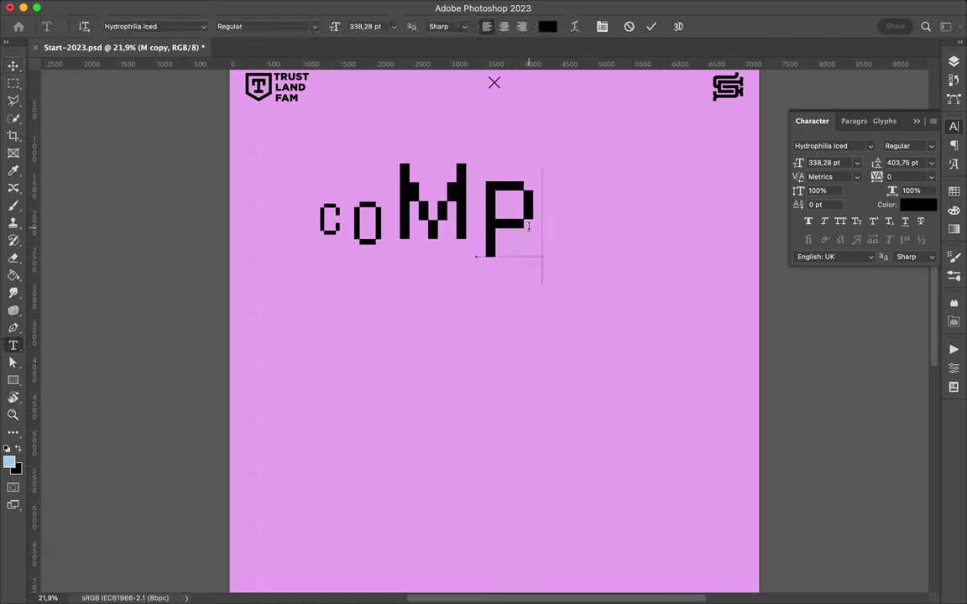
key("Escape")
key("v")
key("ctrl+t")
key("Return")
mouse_move(607, 256)
left_mouse_down()
mouse_move(579, 239)
mouse_move(615, 218)
left_mouse_up()
Retype the copies as U, T and an enlarged E.
double_click(617, 214)
type("UT")
key("ctrl+t")
left_click_drag(615, 179, 607, 87)
key("Return")
type("E")
mouse_move(598, 193)
left_mouse_down()
mouse_move(646, 214)
mouse_move(524, 359)
left_mouse_up()
key("Escape")
key("v")
Move U, T and E into a lower row and add a smaller R.
left_click_drag(510, 227, 401, 294)
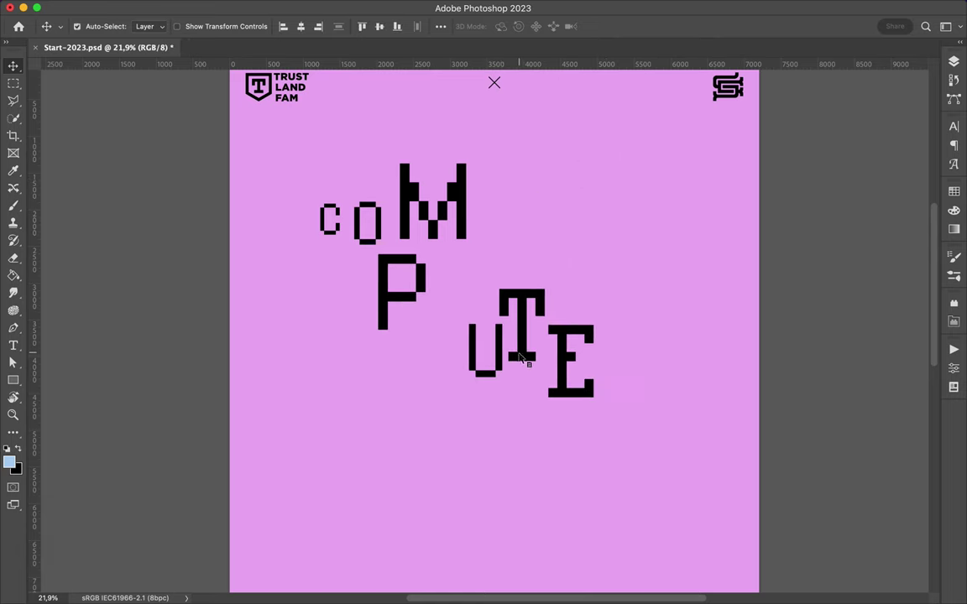
left_click_drag(508, 266, 522, 252)
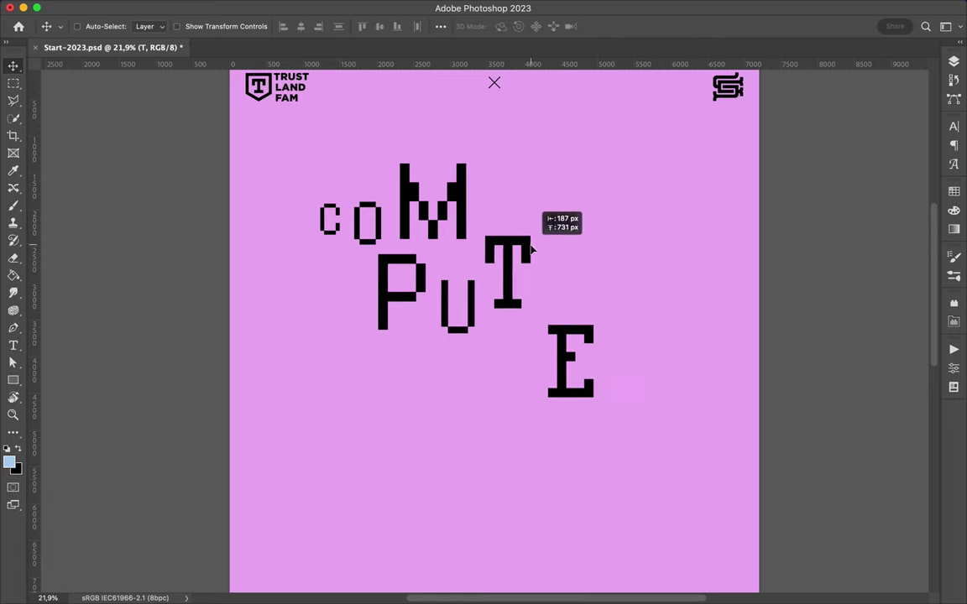
left_click_drag(571, 360, 504, 357)
double_click(551, 361)
type("R")
left_click_drag(550, 411, 549, 394)
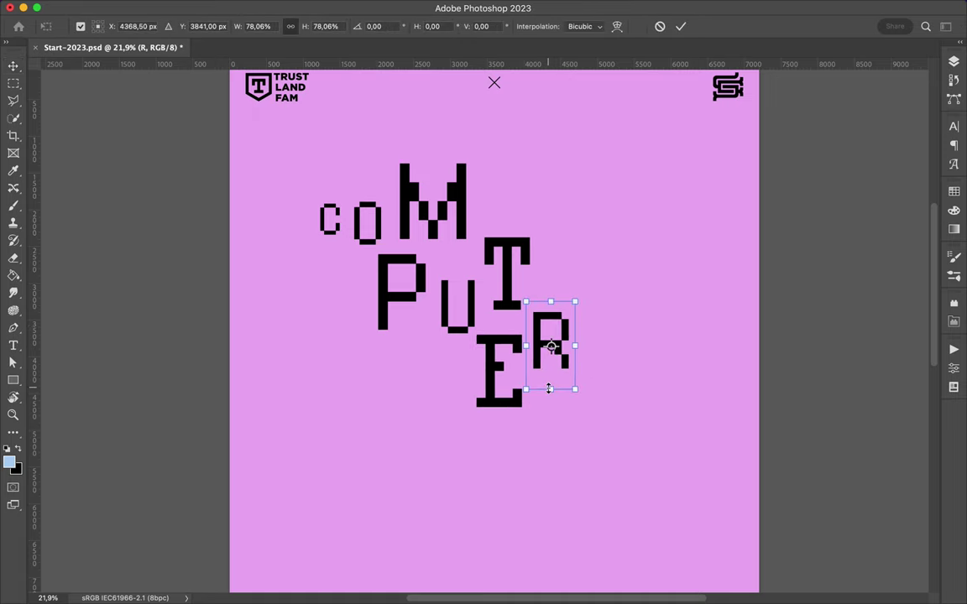
key("Return")
scroll(503, 336, "down", 5)
Add a scaled S lower on the poster with an H beside it.
left_click(395, 378)
type("S")
key("ctrl+t")
left_click_drag(389, 313, 377, 267)
key("Return")
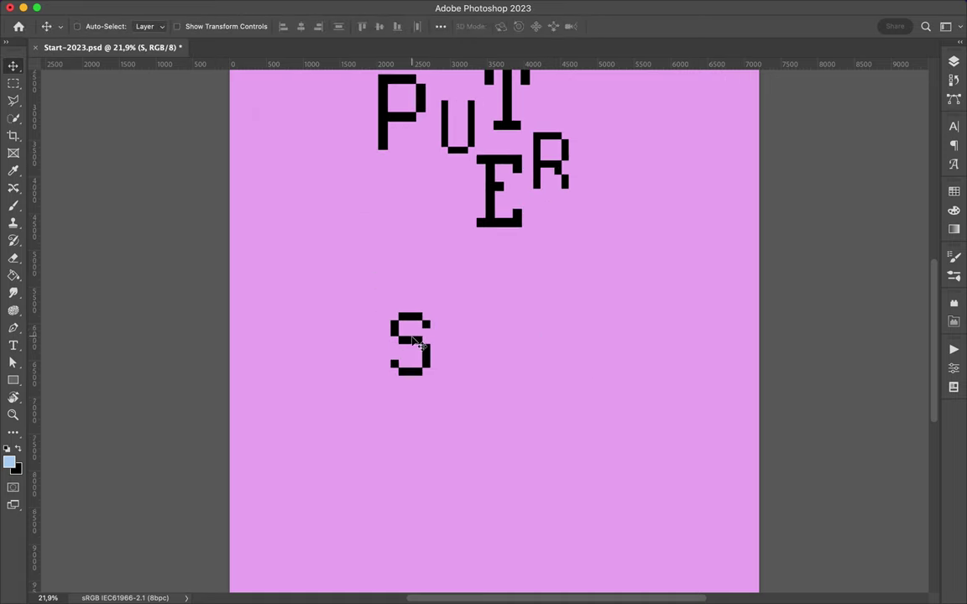
double_click(442, 319)
type("H")
left_click_drag(470, 370, 500, 397)
mouse_move(461, 328)
left_mouse_down()
mouse_move(511, 342)
mouse_move(514, 329)
left_mouse_up()
Add the letters I and T to the right of the H.
double_click(487, 319)
type("I")
key("ctrl+t")
key("Return")
left_click_drag(514, 311, 557, 324)
double_click(587, 319)
type("T")
key("ctrl+t")
Add '#', an enlarged 1 and an enlarged 6 below SHIT, then fit the poster in view.
left_click(460, 431)
type("#")
left_click(492, 420)
type("1")
key("ctrl+t")
key("Return")
type("6")
key("ctrl+t")
left_click_drag(579, 403, 556, 414)
key("Return")
key("ctrl+0")
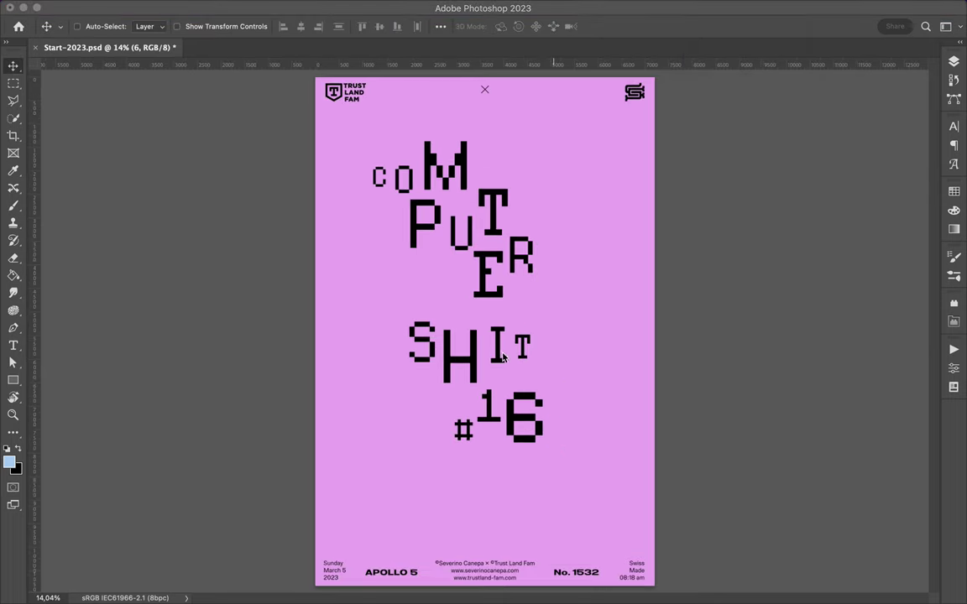
Show the Layers panel and bring up the C layer's options.
left_click(526, 262, "ctrl")
scroll(528, 260, "up", 4)
scroll(541, 245, "up", 3)
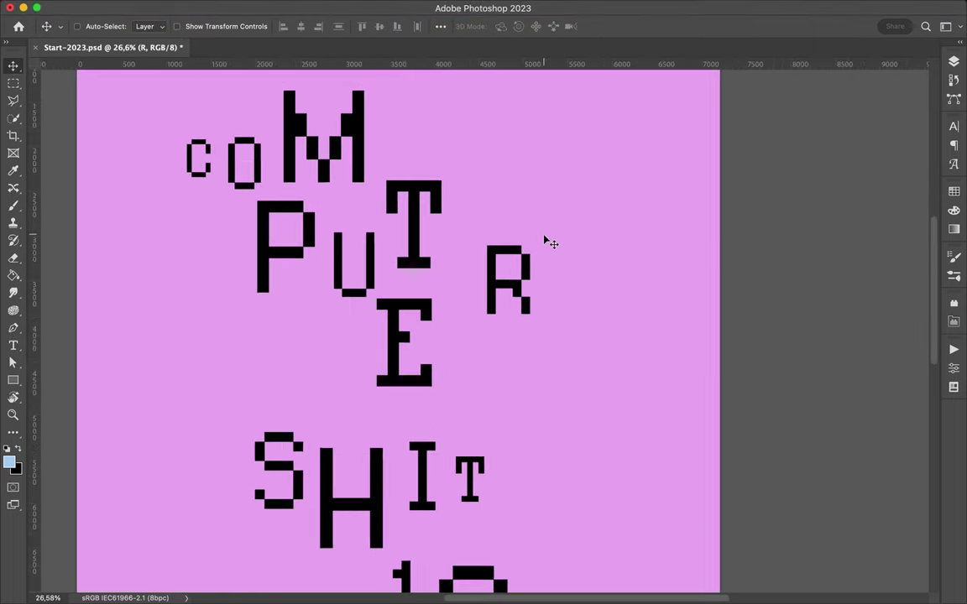
scroll(335, 252, "up", 2)
key("F7")
right_click(830, 516)
key("Escape")
Rasterize the C, smudge it into a long horizontal bar, and move it toward the O.
key("r")
left_click(168, 200)
left_click(477, 231)
right_click(218, 201)
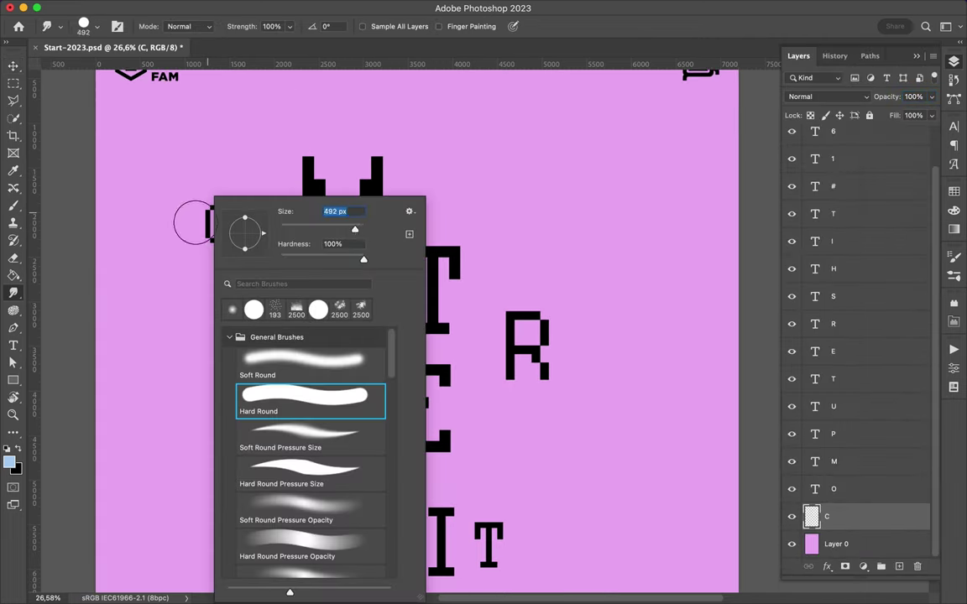
key("Escape")
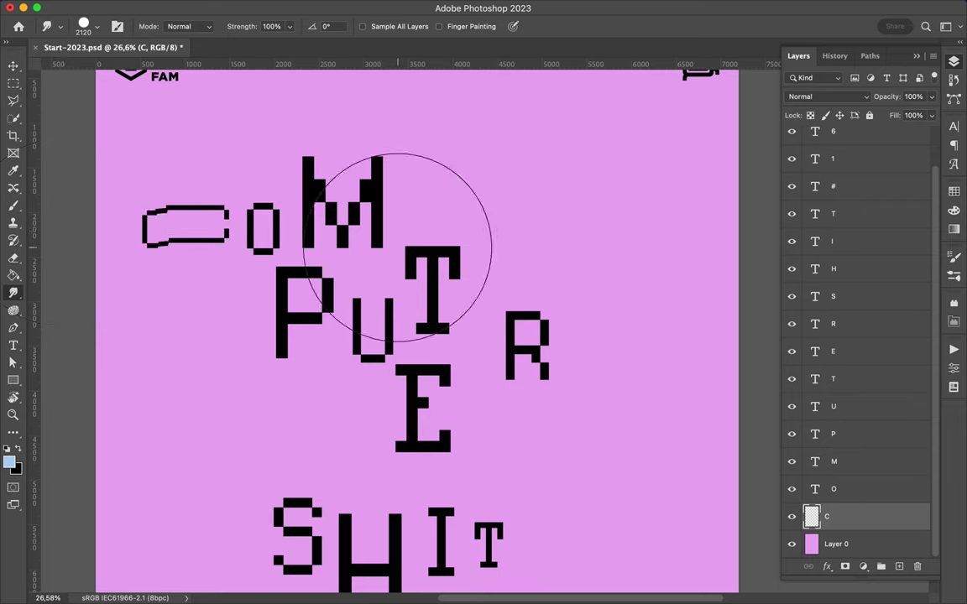
key("v")
left_click_drag(231, 219, 245, 218)
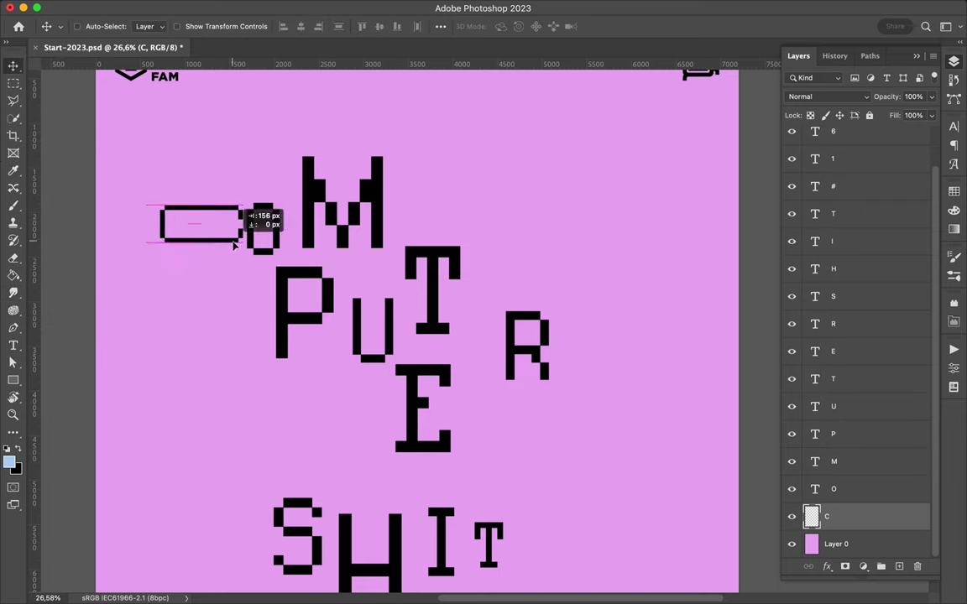
Rasterize the O and smudge it upward into a tall slab.
left_click(276, 227)
key("cmd+t")
key("Return")
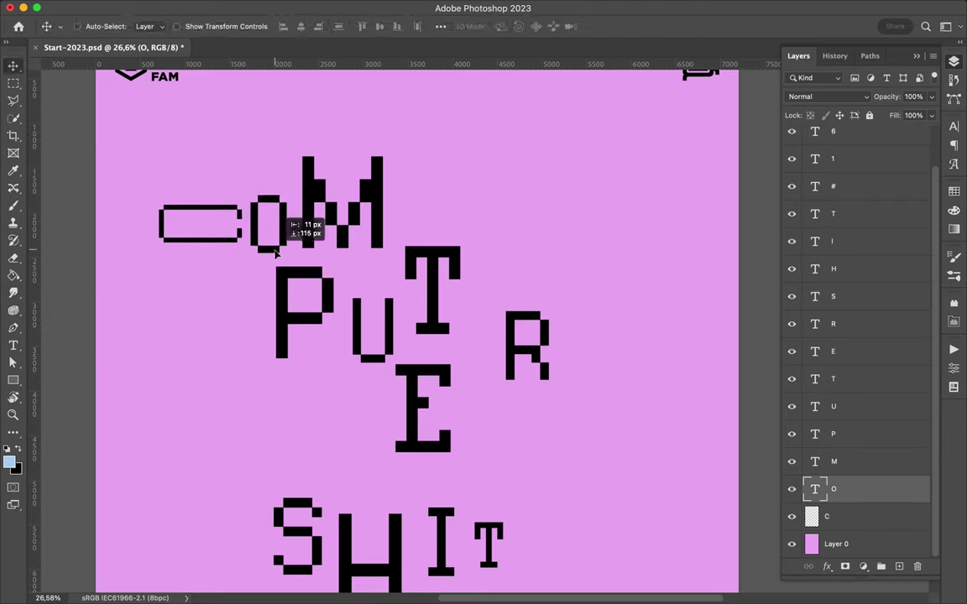
left_click(13, 292)
left_click(280, 216)
left_click(476, 231)
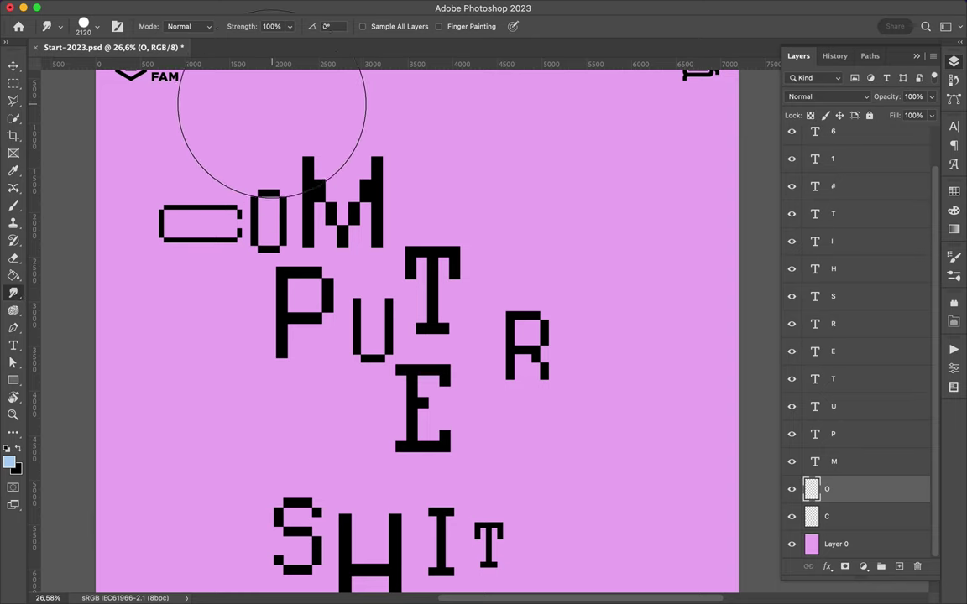
left_click_drag(280, 162, 371, 173)
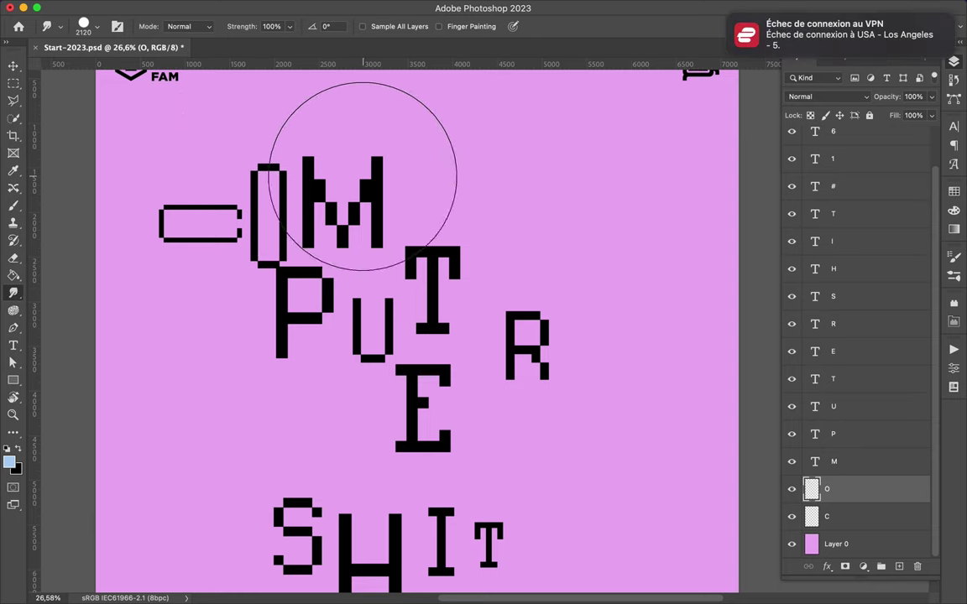
Enlarge the M with Free Transform.
key("v")
left_click(323, 244)
key("cmd+t")
left_click_drag(390, 281, 422, 321)
key("Return")
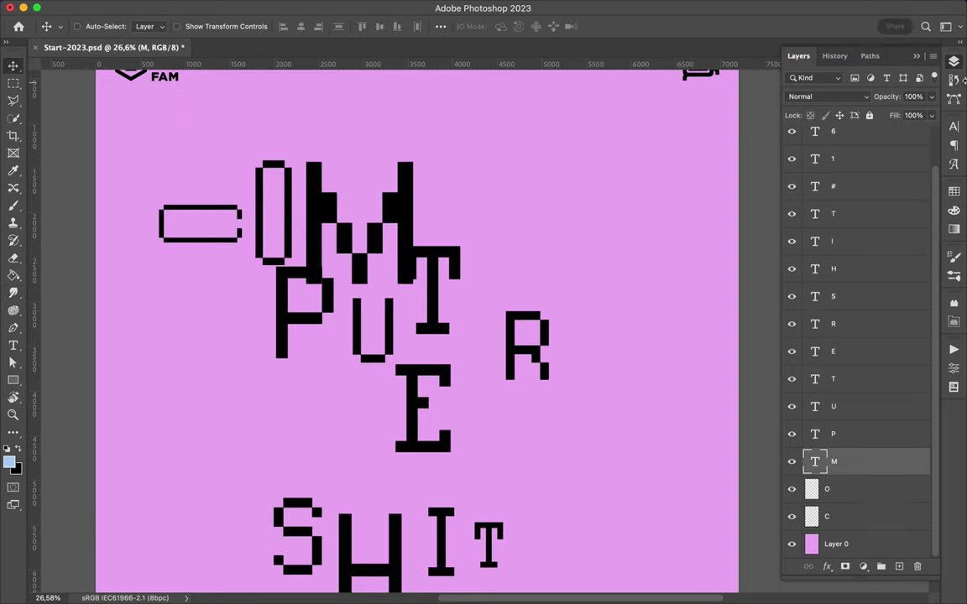
Reposition the P, C bar, O, M and T, then rasterize the P.
left_click_drag(320, 320, 265, 337)
mouse_move(268, 209)
left_mouse_down()
mouse_move(374, 185)
mouse_move(493, 206)
left_mouse_up()
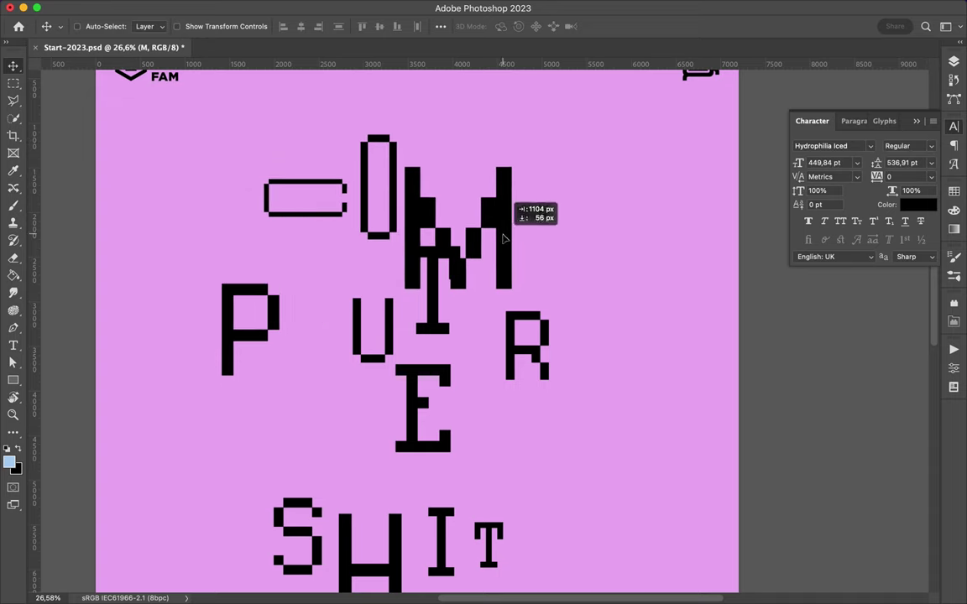
left_click_drag(432, 286, 474, 350)
mouse_move(280, 326)
left_mouse_down()
mouse_move(249, 296)
mouse_move(392, 280)
mouse_move(392, 339)
left_mouse_up()
key("r")
left_click(249, 295)
key("Return")
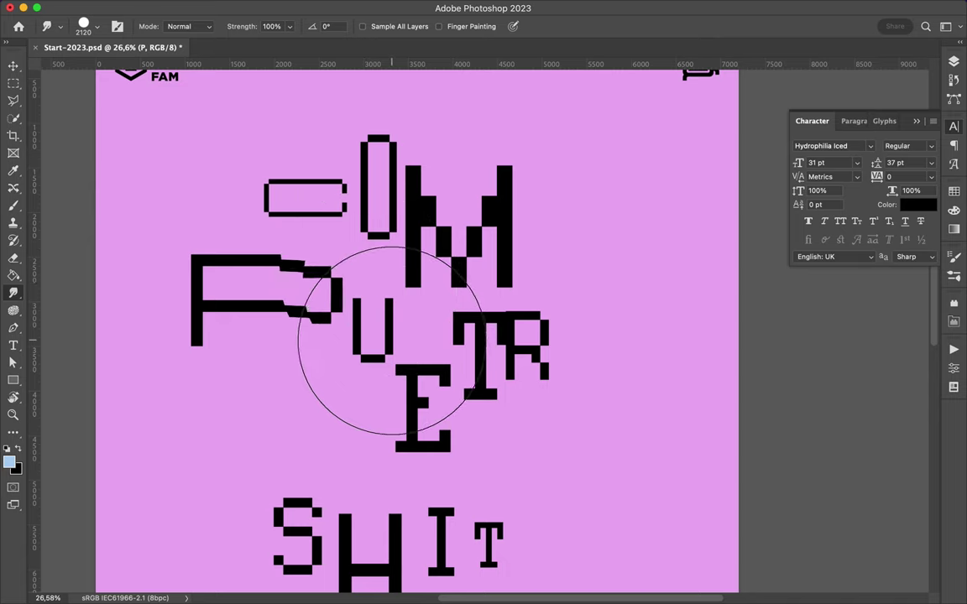
Reshape the P's bowl, move it under the C bar, and enlarge the U.
mouse_move(390, 340)
left_mouse_down()
mouse_move(344, 273)
mouse_move(349, 281)
left_mouse_up()
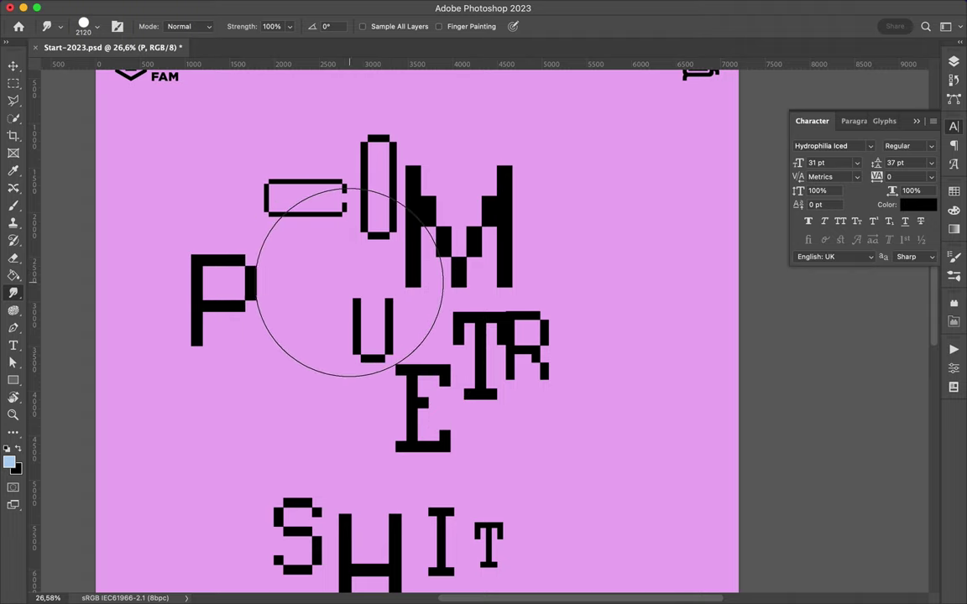
key("v")
left_click_drag(393, 327, 453, 298)
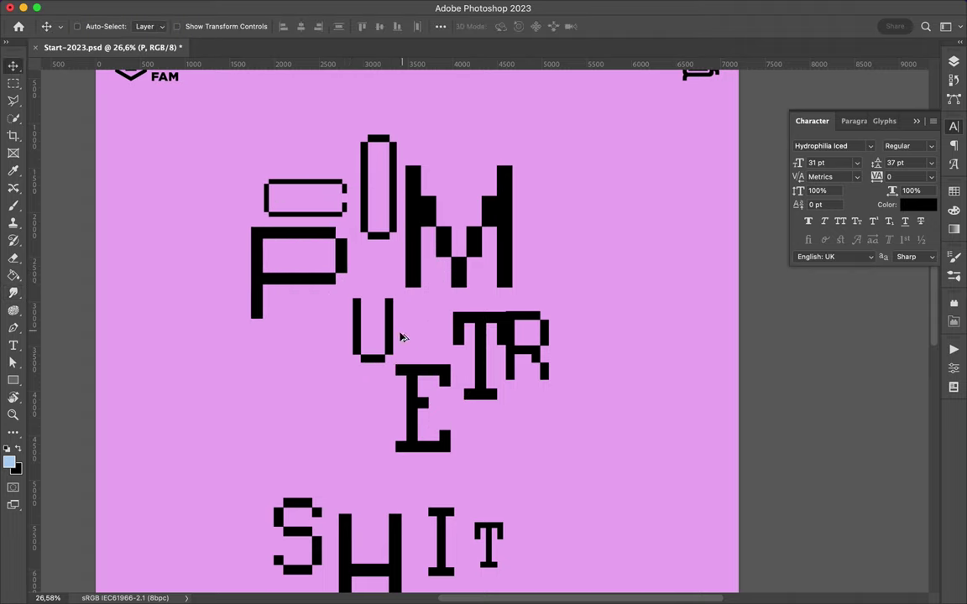
left_click(369, 332)
mouse_move(341, 391)
left_mouse_down()
mouse_move(291, 449)
mouse_move(298, 411)
left_mouse_up()
key("Return")
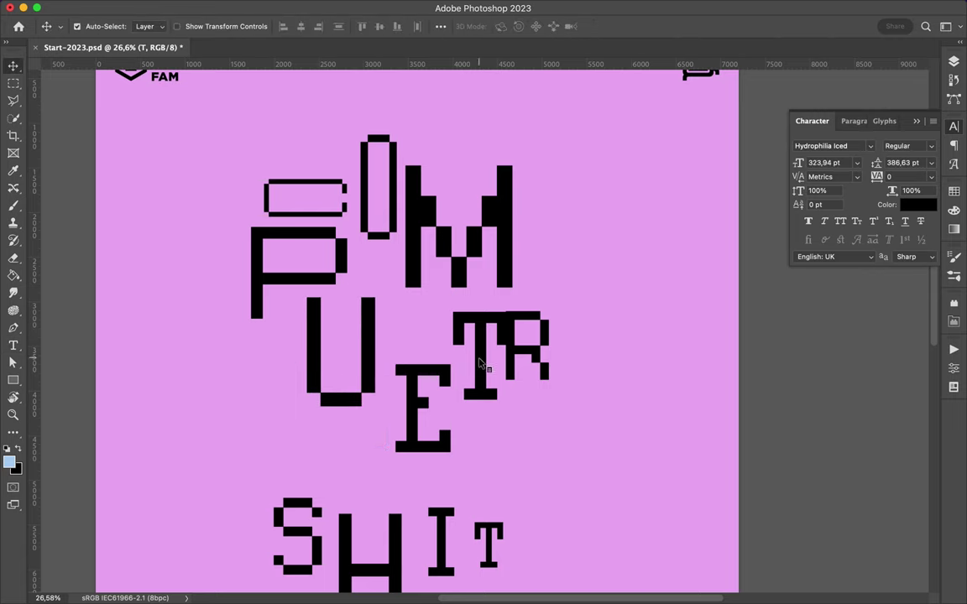
Regroup T, U, E, R and S closer together.
left_click_drag(485, 365, 428, 352)
left_click_drag(312, 367, 341, 360)
left_click_drag(424, 415, 296, 412)
mouse_move(541, 365)
left_mouse_down()
mouse_move(405, 472)
mouse_move(384, 470)
left_mouse_up()
scroll(384, 457, "down", 3)
left_click_drag(323, 419, 300, 383)
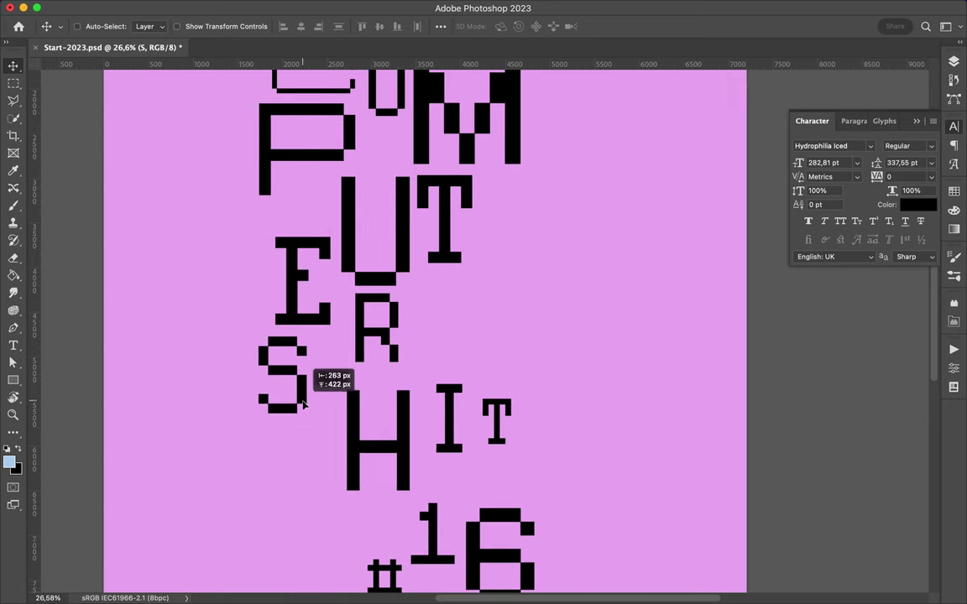
Smear letter pixels, shift the S and H, and stretch the I taller, moving it up-right.
key("r")
left_click(101, 309)
key("Return")
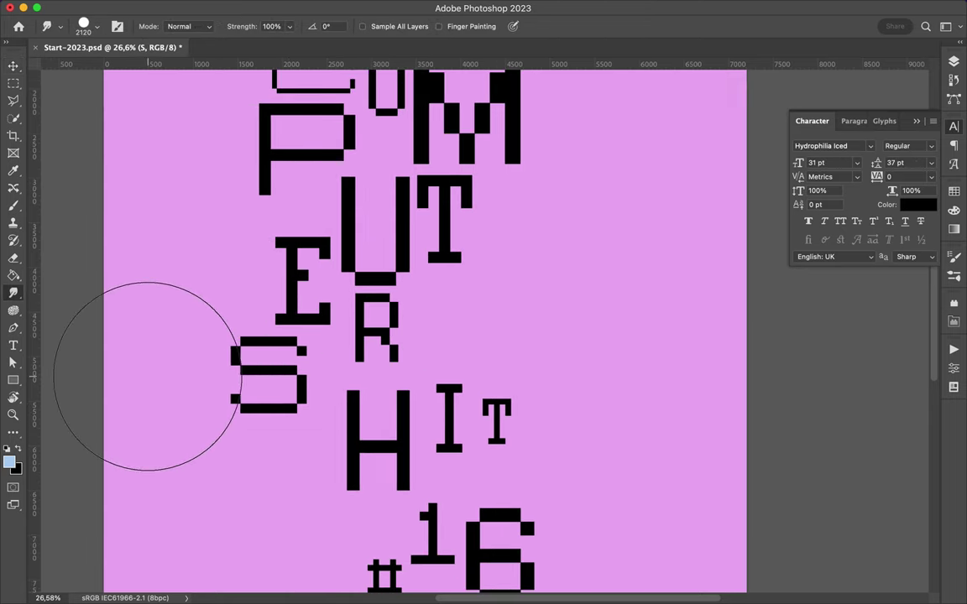
key("v")
left_click_drag(259, 341, 289, 351)
left_click_drag(409, 409, 438, 275)
left_click(448, 419)
key("Return")
left_click_drag(449, 378, 500, 323)
scroll(511, 360, "down", 3)
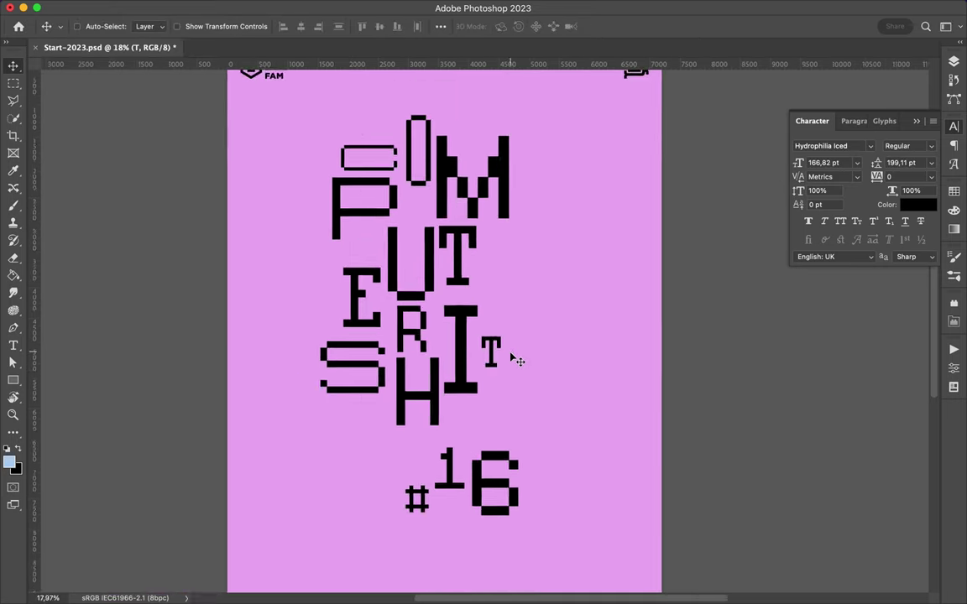
scroll(511, 360, "up", 4)
Extend the T's top bar rightward, stretch the # tall, and move the 1 up-left.
left_click(15, 291)
left_click_drag(615, 364, 648, 340)
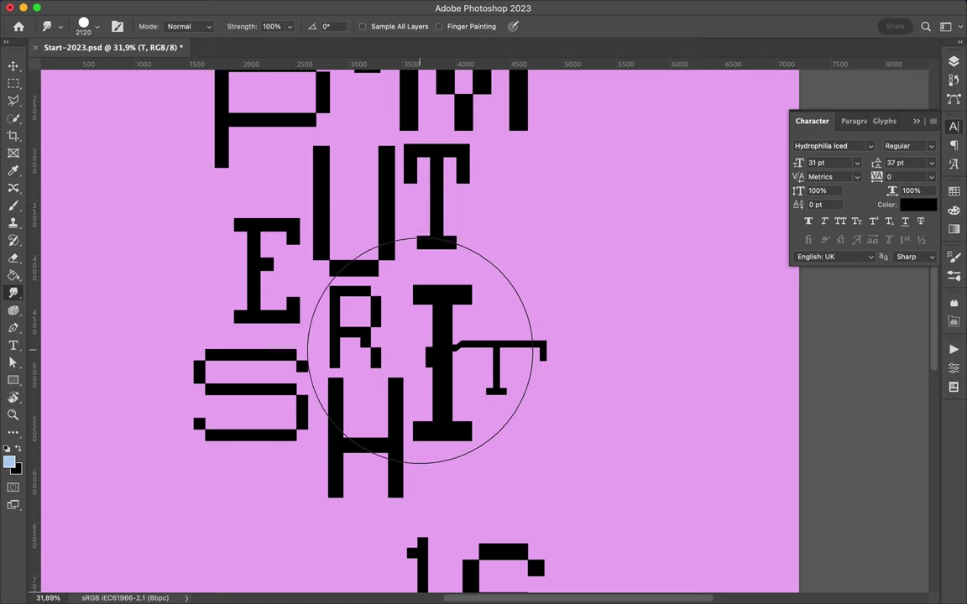
key("v")
left_click_drag(497, 360, 520, 349)
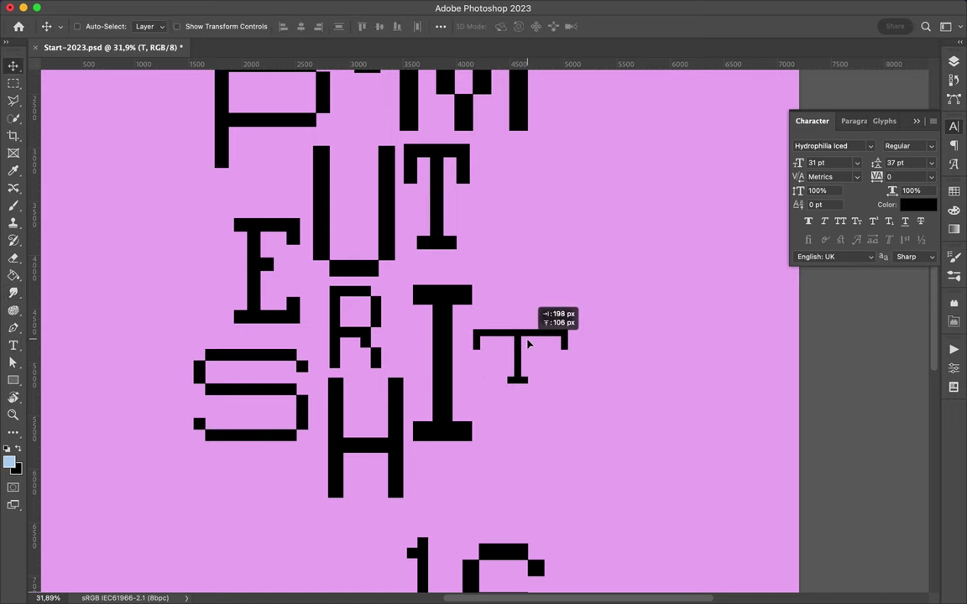
scroll(382, 411, "down", 5)
left_click(382, 411)
left_click(13, 292)
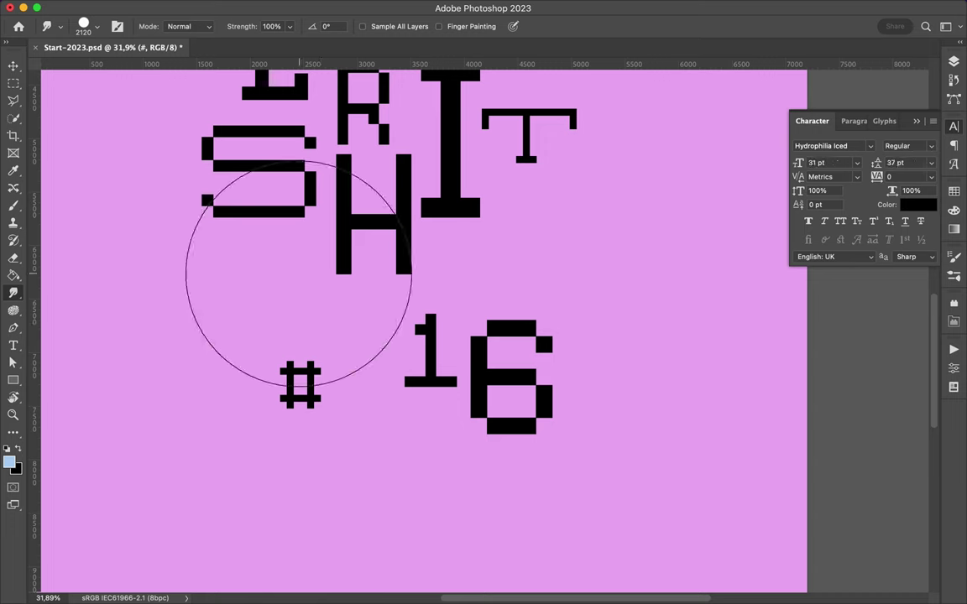
key("v")
left_click_drag(319, 383, 324, 341)
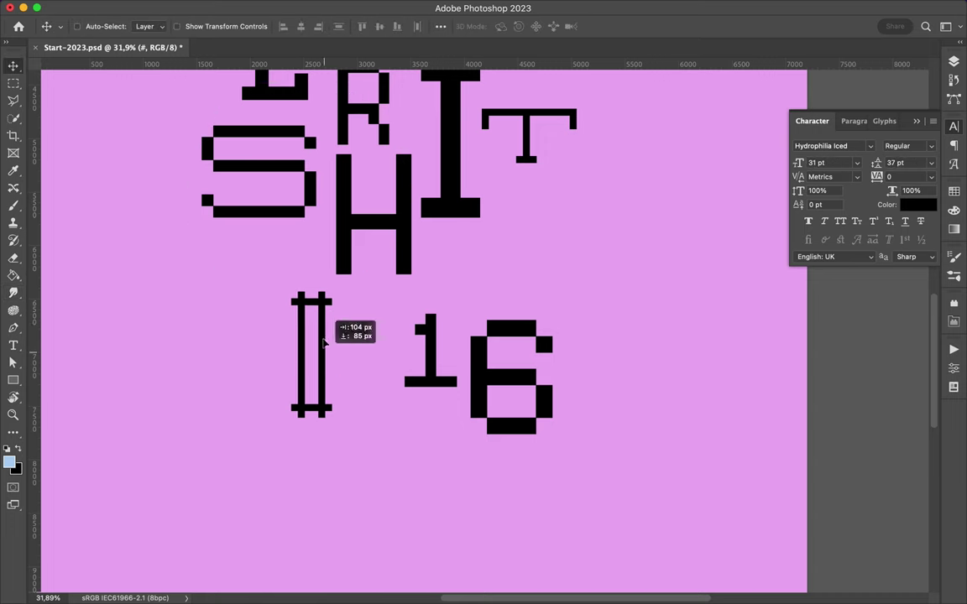
left_click_drag(433, 378, 373, 335)
scroll(495, 386, "down", 5)
Scale up all the letter layers together and draw a white rectangle over the UT letters.
left_click(953, 62)
left_click(863, 131)
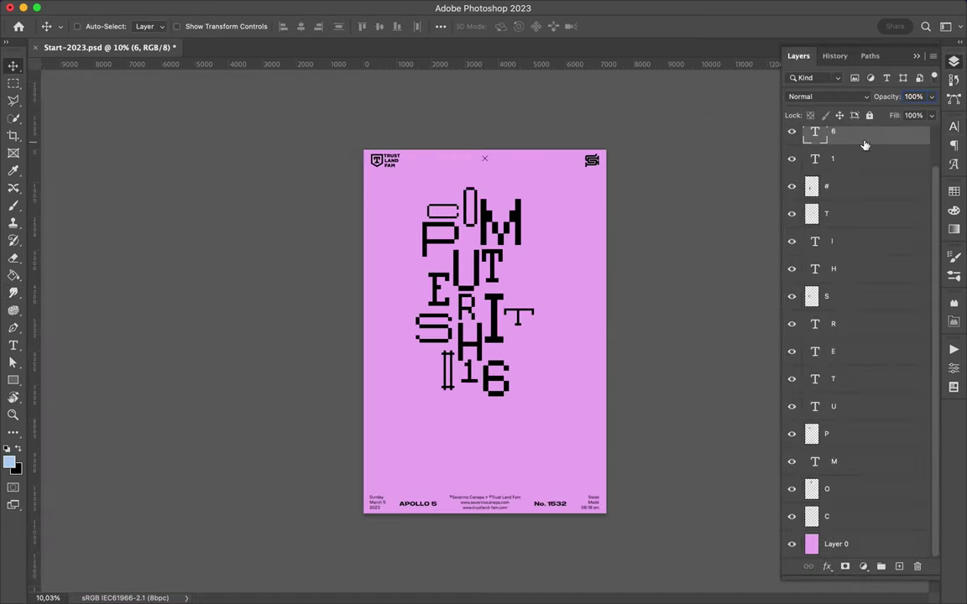
left_click(861, 516, "shift")
key("ctrl+t")
left_click_drag(523, 443, 519, 439)
key("Return")
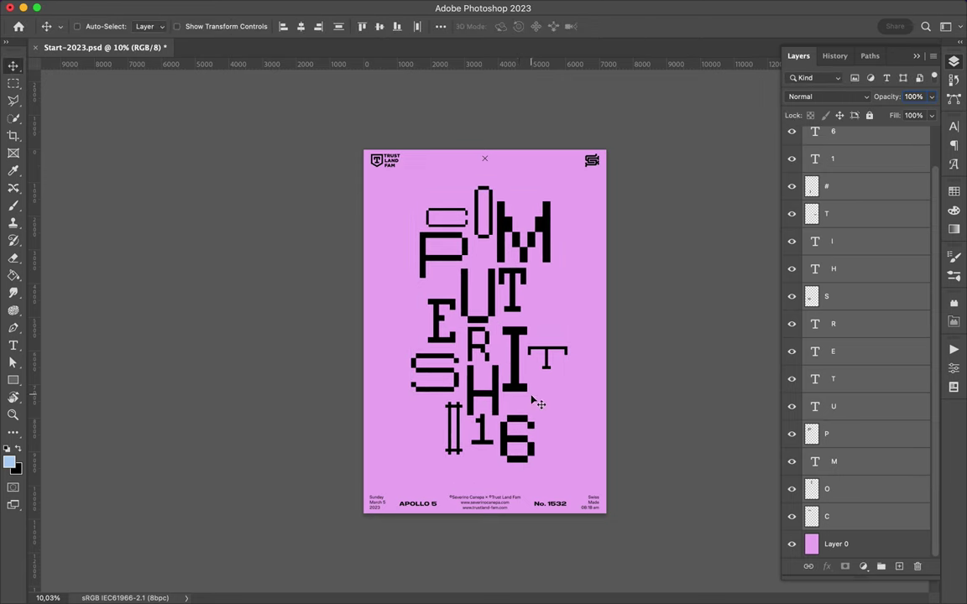
left_click(14, 382)
left_click_drag(482, 243, 527, 307)
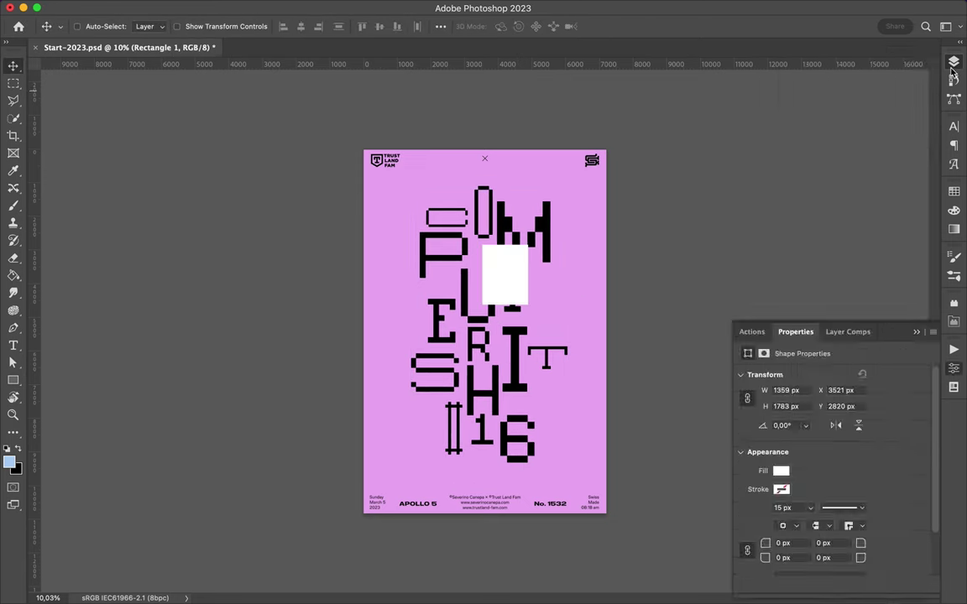
Add a white ellipse over the S, a white circle behind the H and a small triangle.
key("shift+u")
mouse_move(416, 344)
left_mouse_down()
mouse_move(434, 386)
mouse_move(537, 428)
left_mouse_up()
key("shift+u")
left_click_drag(438, 194, 456, 217)
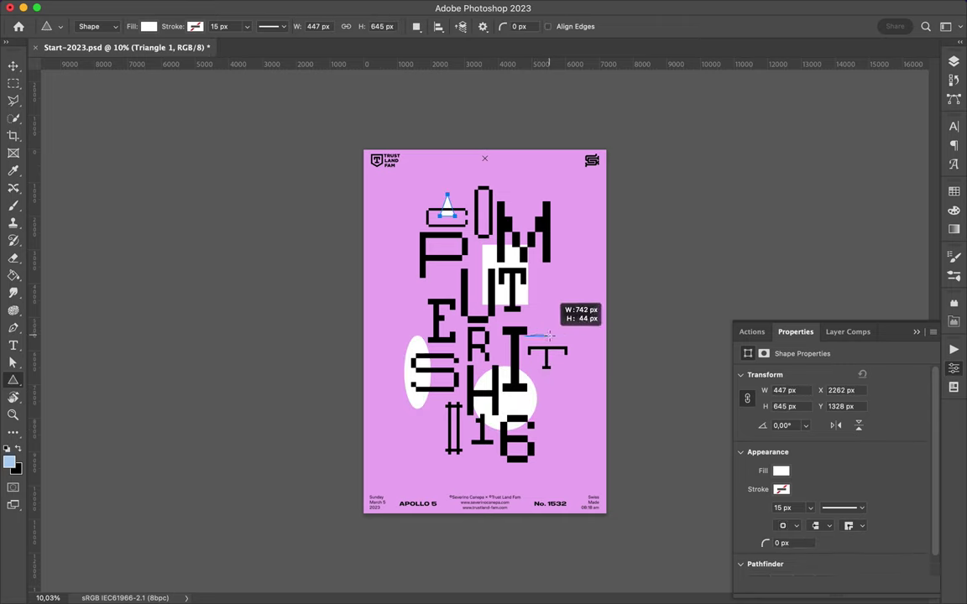
left_click_drag(543, 334, 550, 336)
key("ctrl+t")
key("Return")
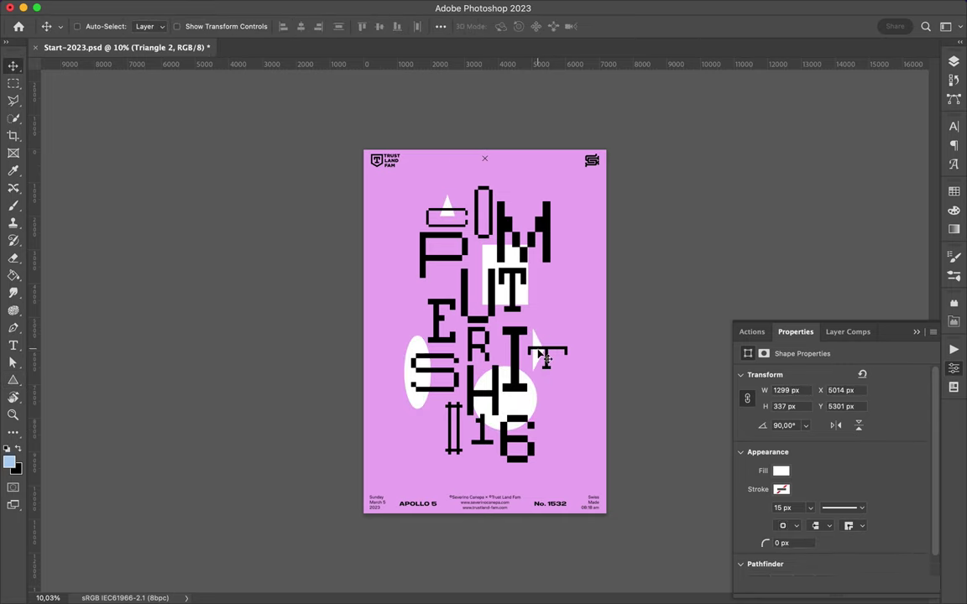
Give the diagonal line shape no fill and a thick 135 px white stroke.
scroll(544, 359, "up", 3)
scroll(544, 359, "up", 2)
key("a")
left_click(427, 289)
left_click(200, 26)
left_click(152, 47)
key("p")
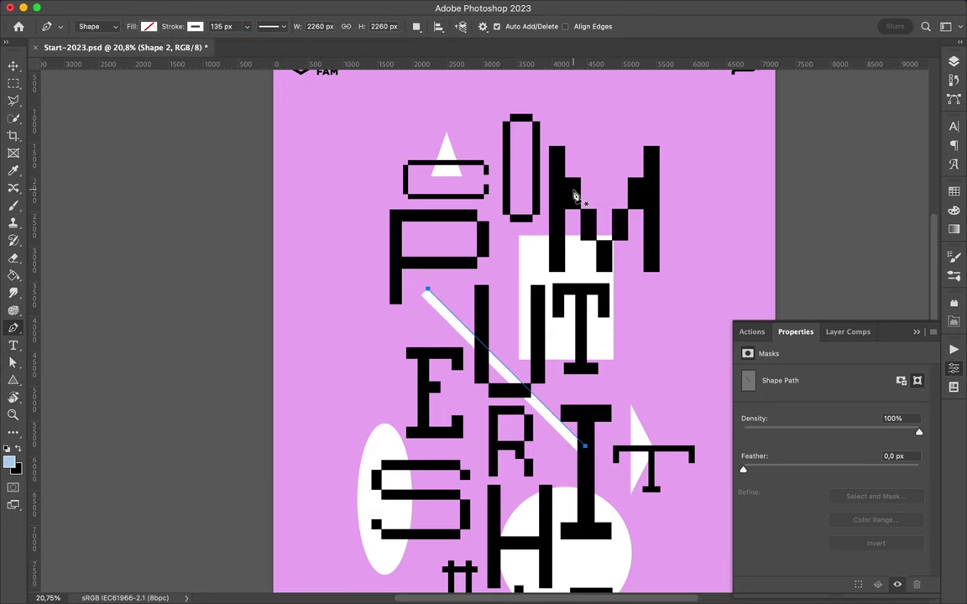
Enlarge the white rectangle downward and outward with Free Transform.
key("v")
scroll(547, 333, "down", 2)
left_click(524, 261, "ctrl")
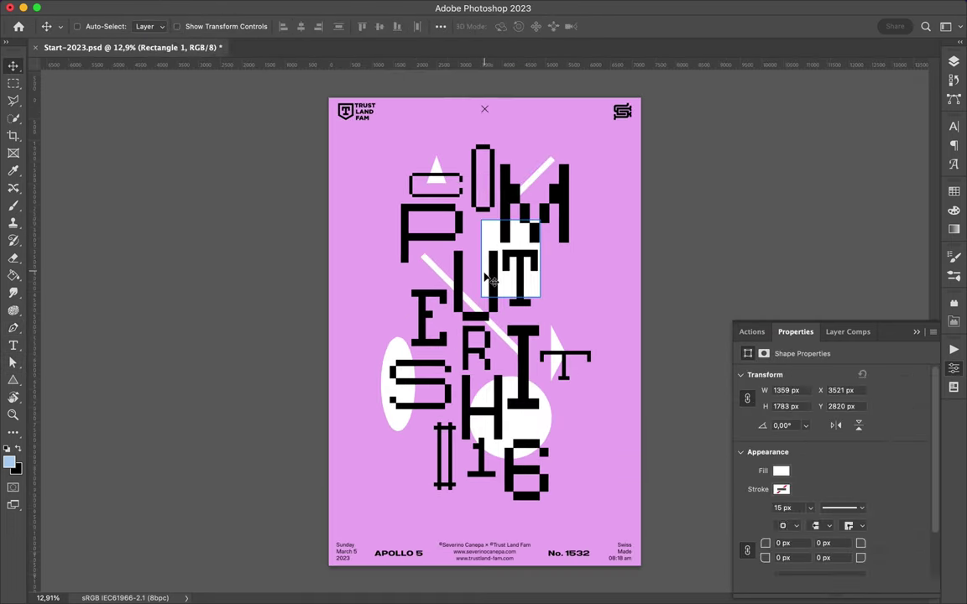
key("ctrl+t")
left_click_drag(481, 298, 467, 353)
key("Return")
Place a small pink triangle and a small pink circle on the white rectangle.
key("u")
left_click(502, 350)
left_click(502, 350)
key("v")
left_click_drag(506, 244, 515, 295)
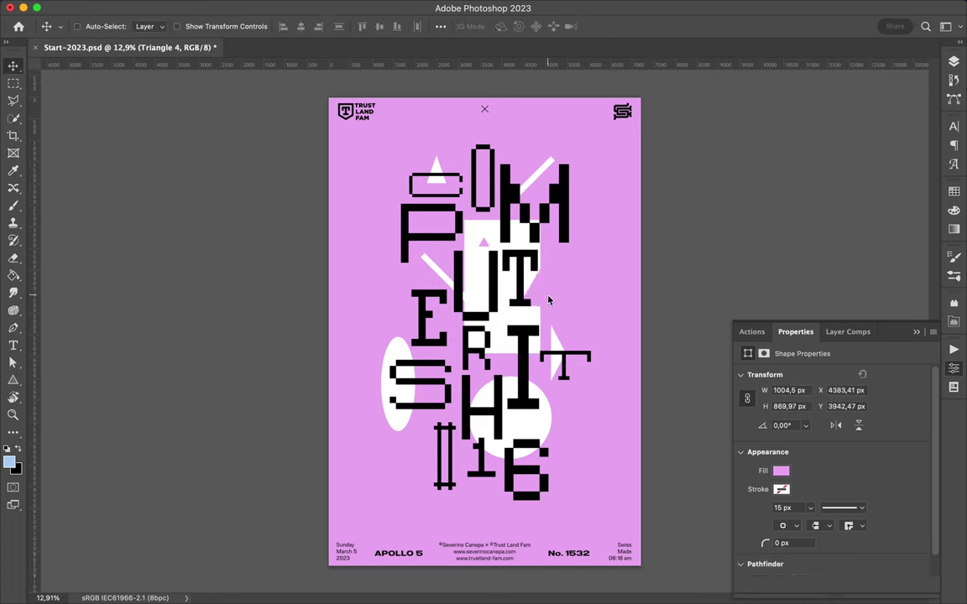
key("u")
left_click_drag(516, 308, 537, 327)
Re-transform the white rectangle, nudge the R and reposition the small pink triangle.
key("v")
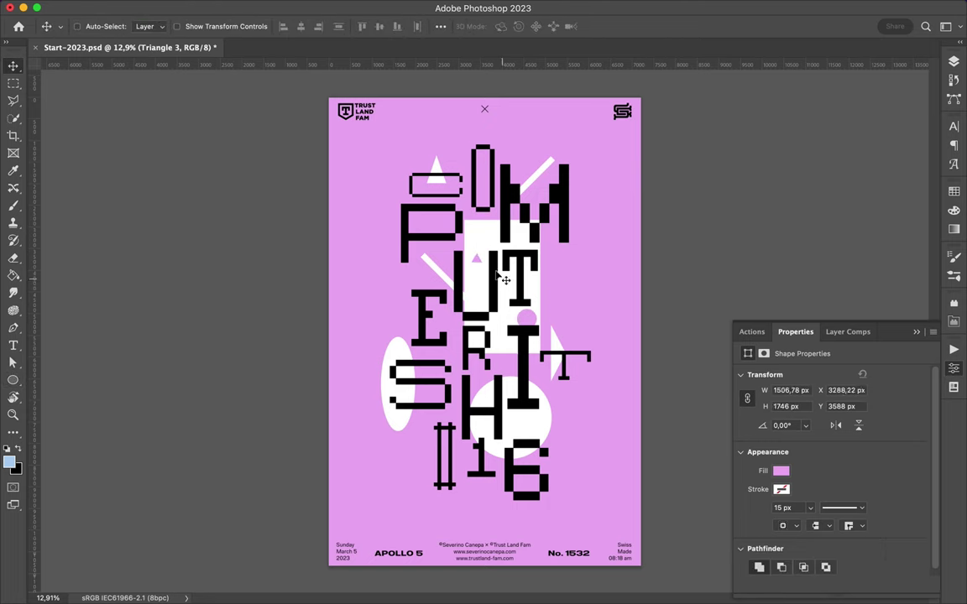
left_click(470, 290, "ctrl")
key("ctrl+t")
key("Return")
left_click_drag(481, 356, 489, 365)
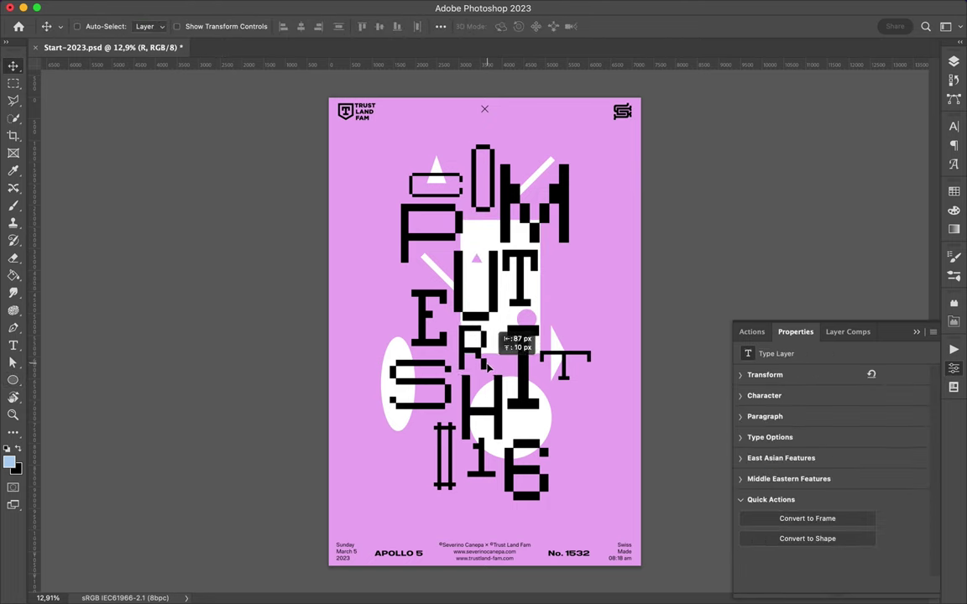
left_click_drag(477, 264, 597, 303)
left_click(443, 485, "ctrl")
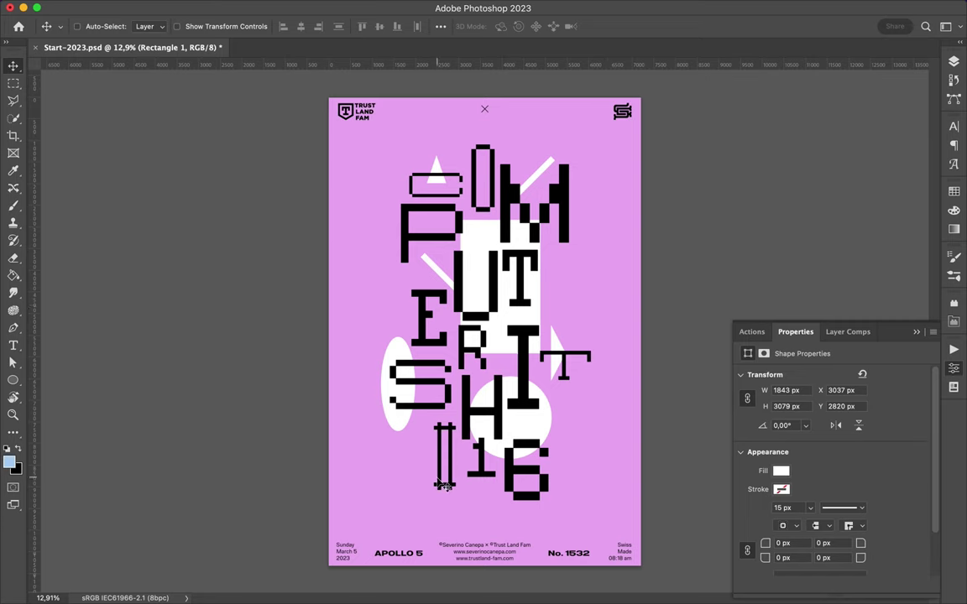
Turn the circle copy into an arc with no fill and thick white stroke at lower left.
key("a")
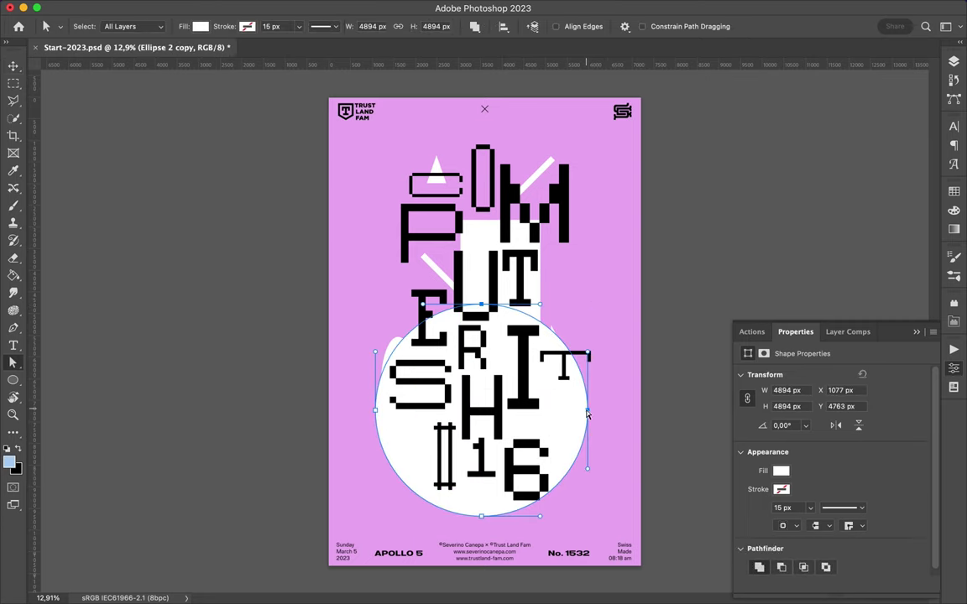
left_click(200, 26)
left_click(122, 54)
left_click(287, 26)
key("v")
left_click_drag(401, 471, 377, 478)
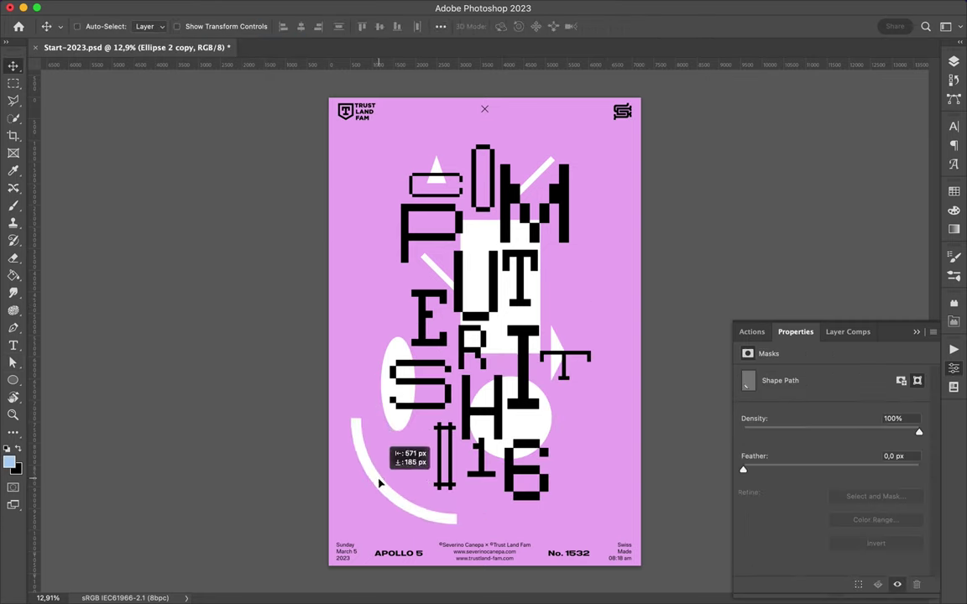
Draw a white L-shaped corner bracket at the top right with the Pen tool.
key("p")
left_click(519, 134)
left_click(594, 134)
left_click(594, 234)
key("a")
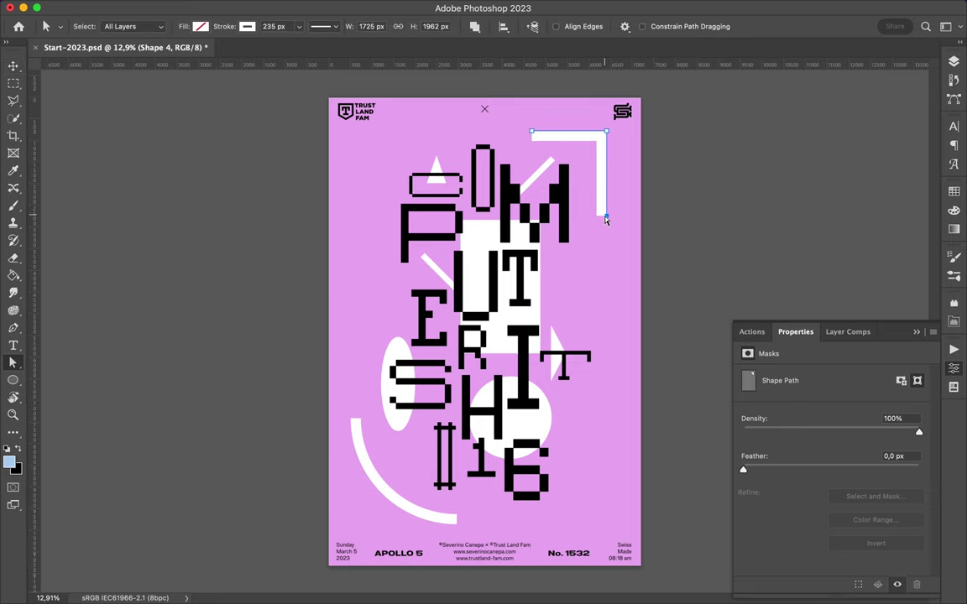
key("v")
Draw a thin white bar and position it among the letters beside the M.
key("u")
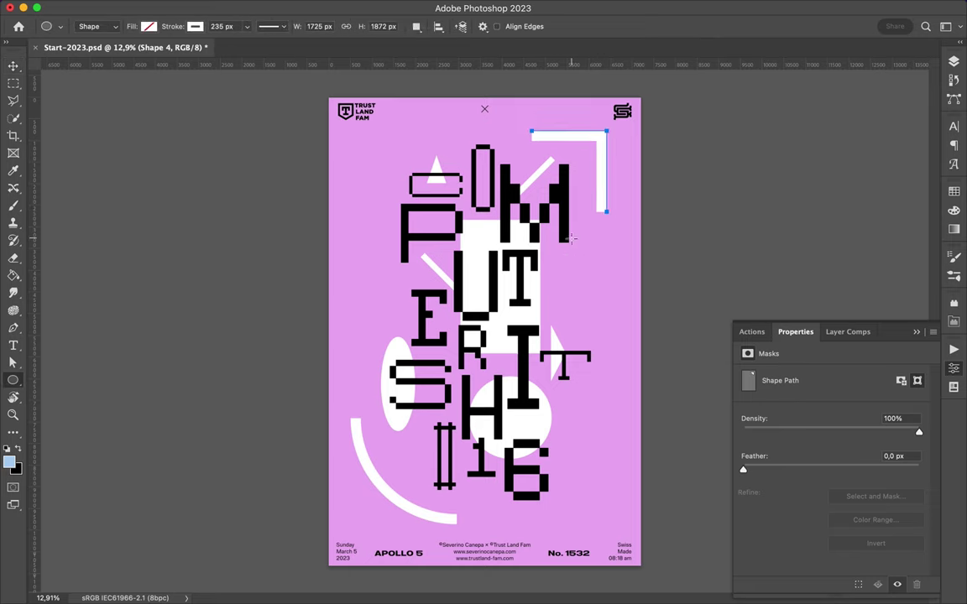
left_click_drag(550, 284, 550, 284)
key("v")
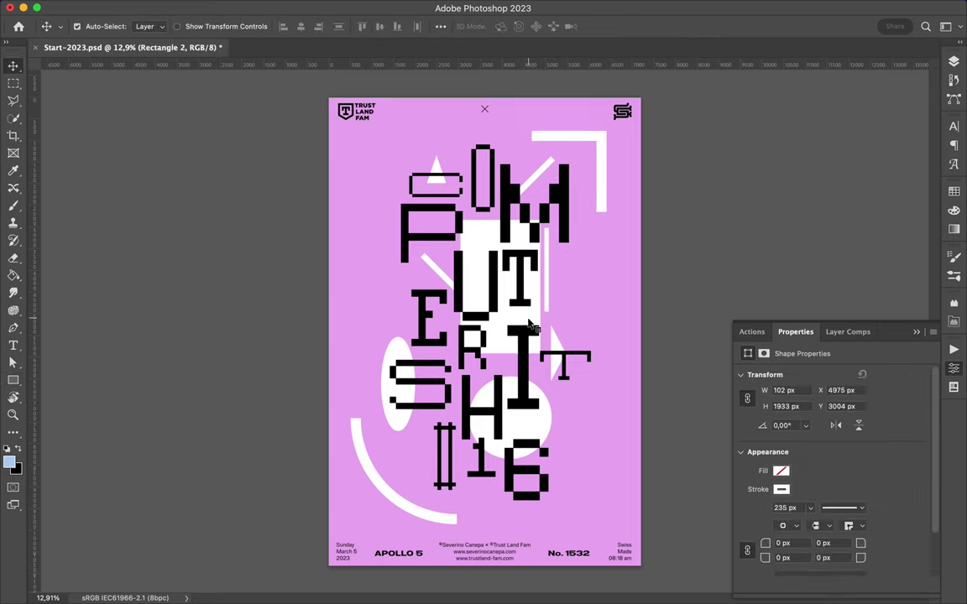
left_click(495, 284)
key("ctrl+t")
key("Return")
scroll(524, 286, "up", 3)
mouse_move(537, 160)
left_mouse_down()
mouse_move(592, 233)
mouse_move(566, 279)
mouse_move(588, 259)
left_mouse_up()
Re-transform the white rectangle, then select the pink background layer.
scroll(483, 252, "down", 3)
scroll(482, 252, "down", 2)
left_click(483, 253)
key("ctrl+t")
key("Return")
scroll(460, 332, "up", 1)
left_click(384, 307)
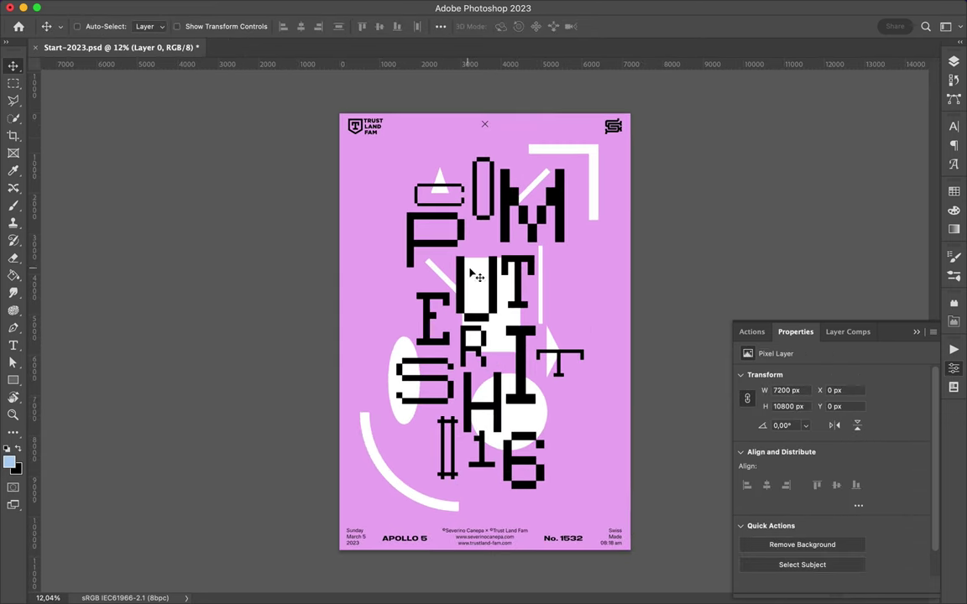
Add a full-poster gradient rectangle blended Linear Dodge (Add), and copy the white rectangle leftward.
key("u")
left_click_drag(591, 528, 631, 551)
left_click(200, 26)
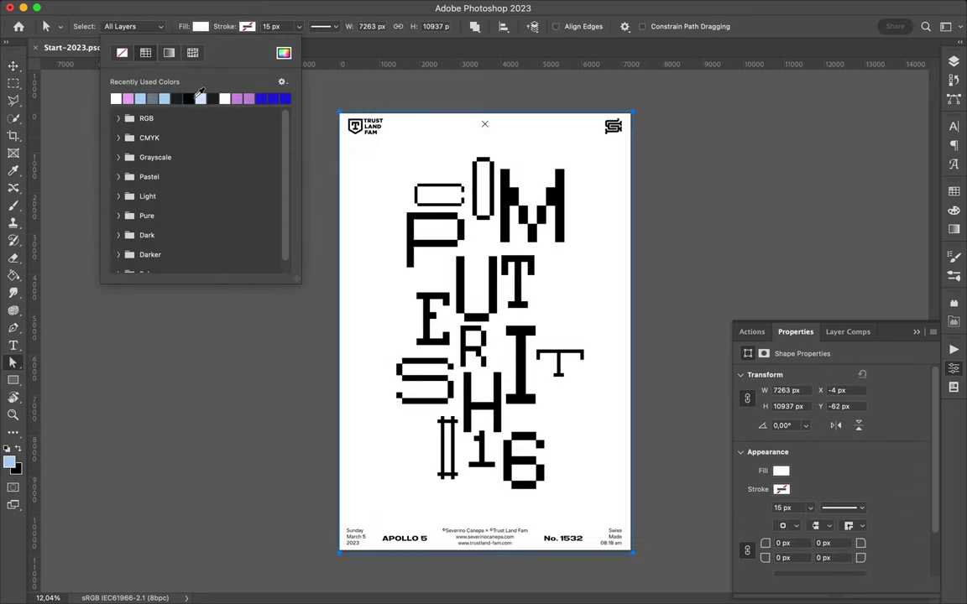
left_click(282, 50)
left_click(485, 215)
left_click(726, 58)
left_click(247, 26)
left_click(330, 54)
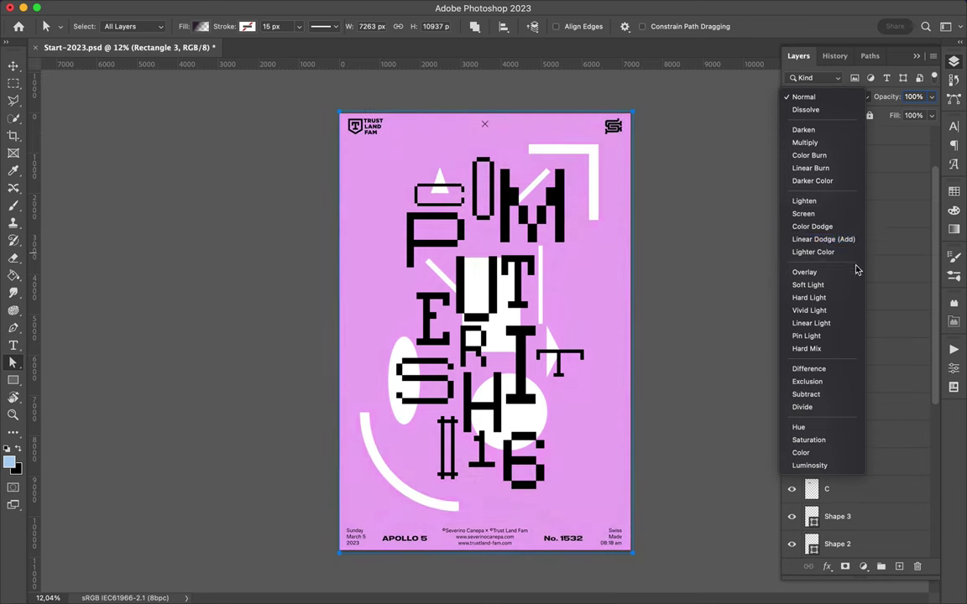
left_click(852, 240)
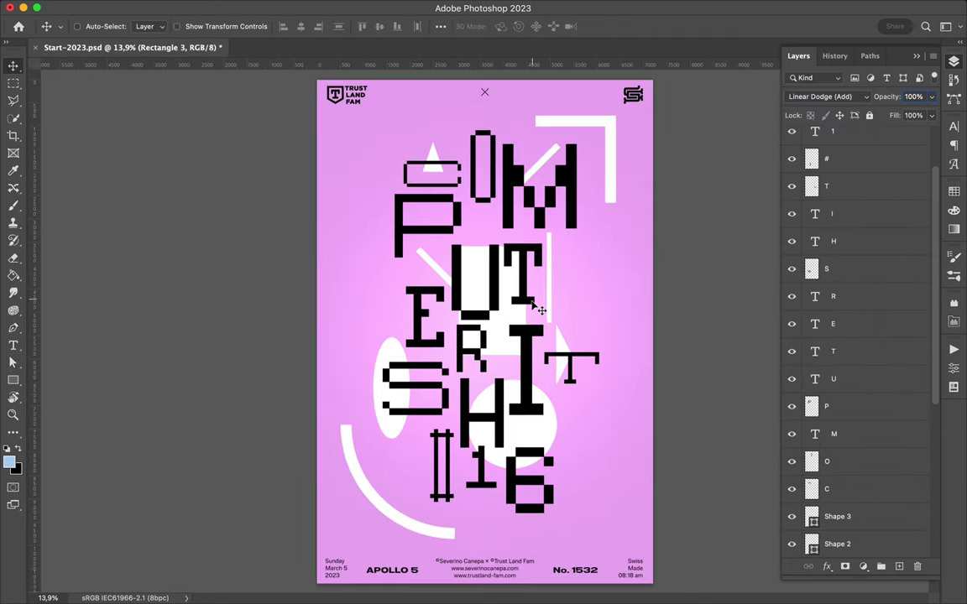
left_click_drag(492, 348, 355, 272)
left_click(309, 7)
Apply Mosaic twice to the white rectangle copy and stretch it across the poster width.
left_click(537, 290)
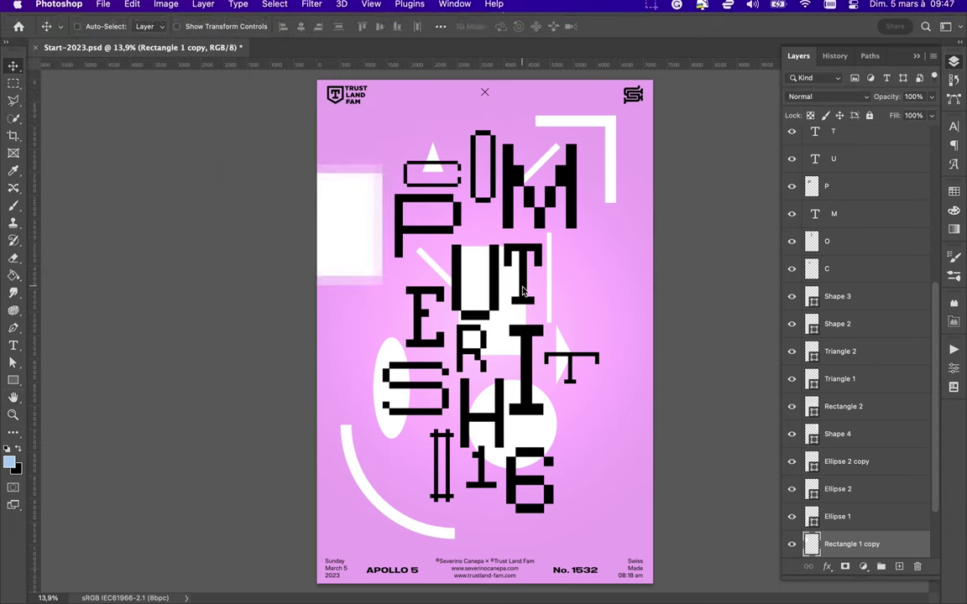
key("Return")
left_click(308, 7)
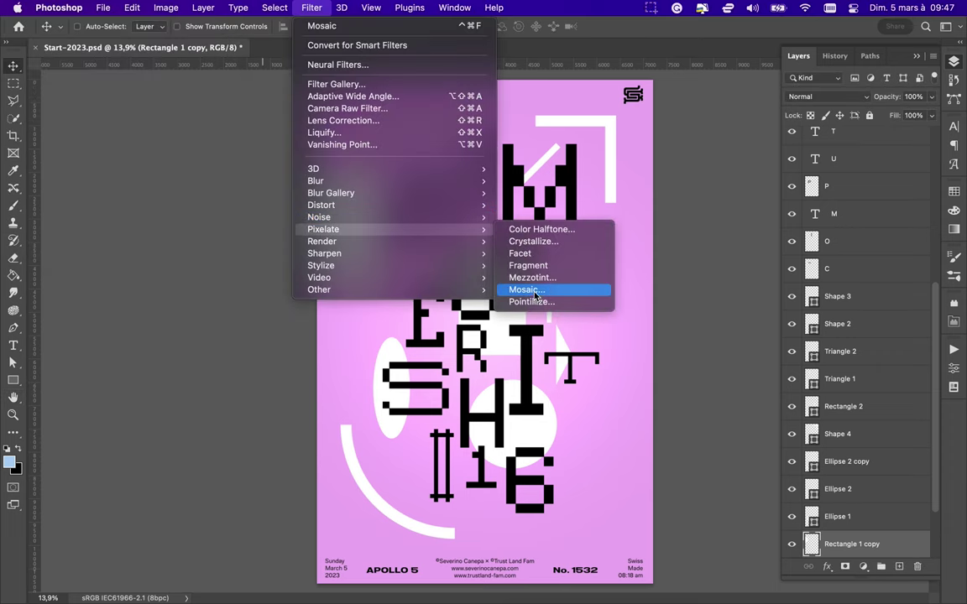
left_click(550, 287)
key("Return")
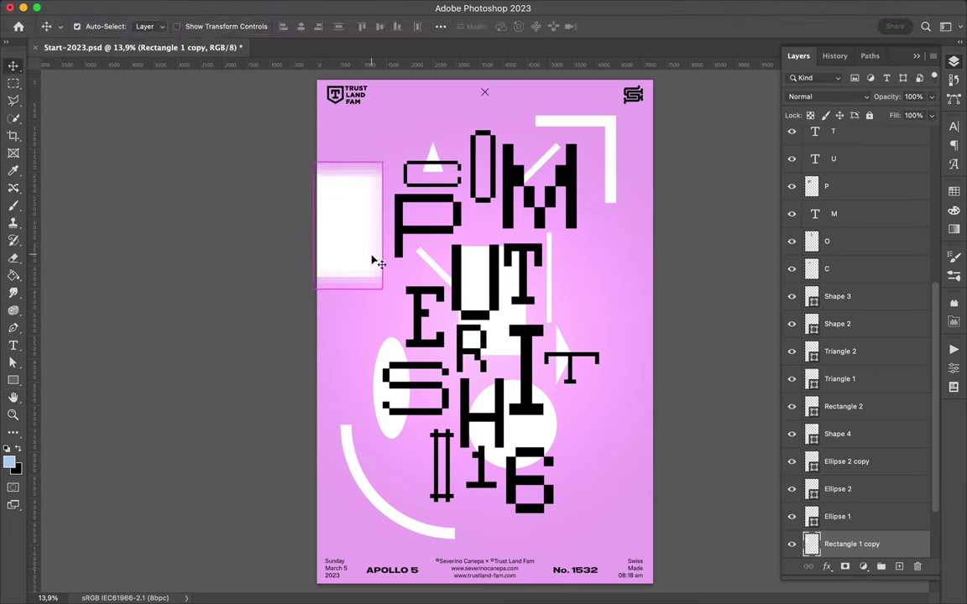
key("ctrl+t")
left_click_drag(379, 222, 647, 214)
key("Return")
Apply Mosaic at cell size 44, a Gaussian Blur, then Mosaic again to the band.
left_click(311, 8)
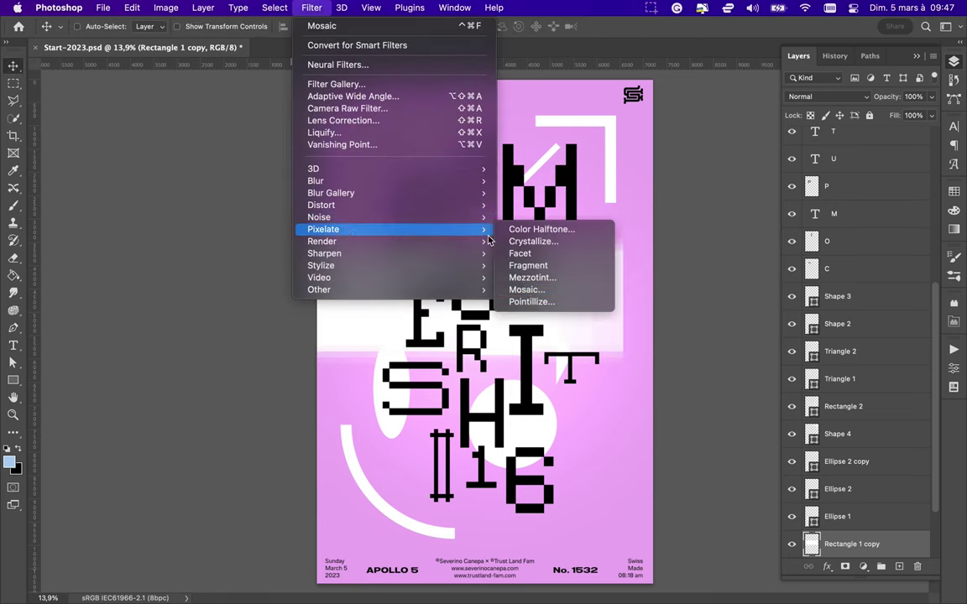
mouse_move(323, 229)
left_click(514, 289)
key("Return")
left_click(311, 7)
left_click(513, 224)
left_click_drag(781, 269, 802, 269)
key("Return")
left_click(311, 7)
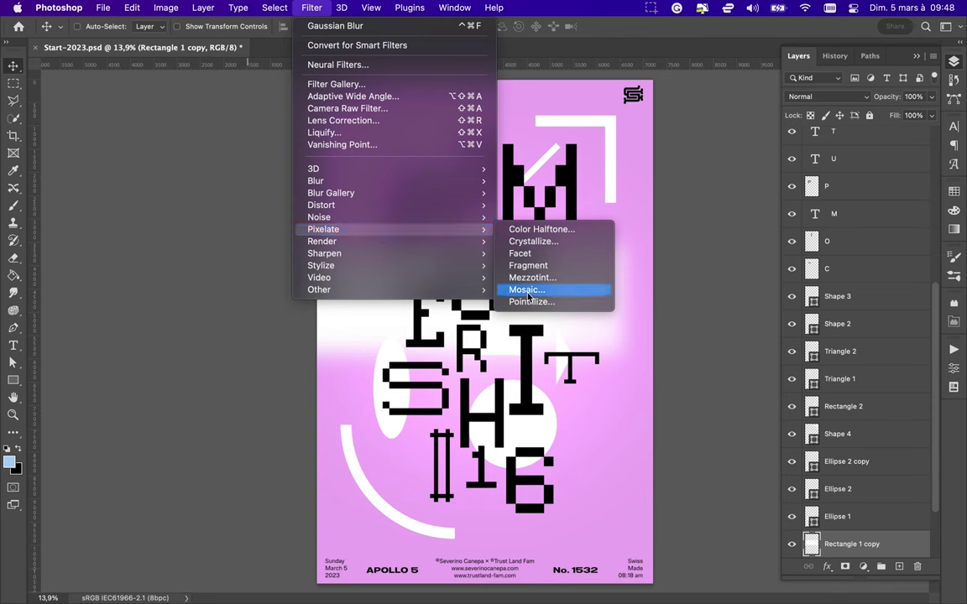
left_click(542, 287)
key("Return")
Move the band down about 95 px, blend it Soft Light, and stack Rectangle 1 above it.
key("ctrl+t")
left_click_drag(610, 233, 611, 312)
left_click(827, 97)
left_click(843, 226)
key("Return")
left_click(827, 97)
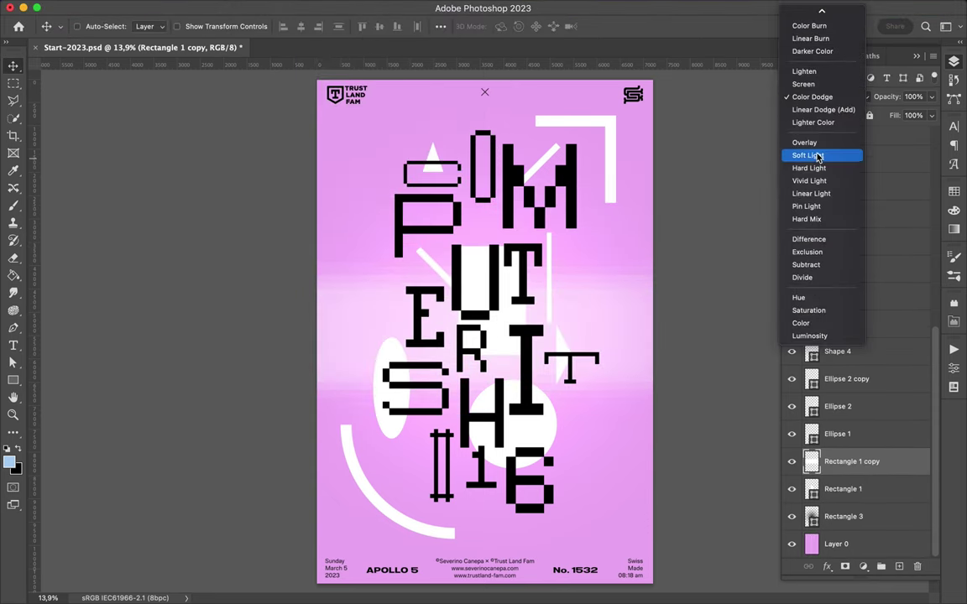
left_click(807, 155)
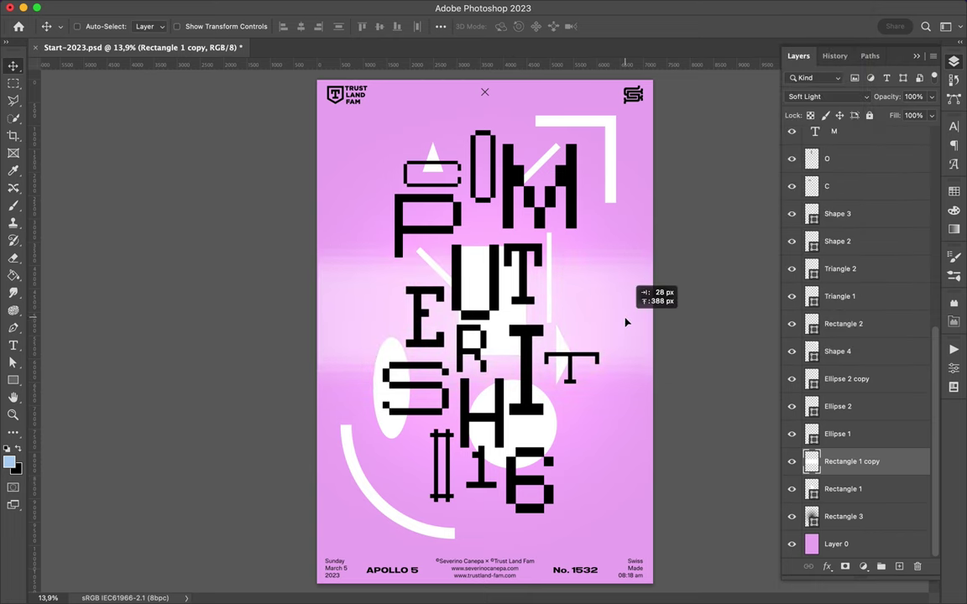
left_click_drag(843, 488, 809, 475)
left_click_drag(495, 319, 491, 325)
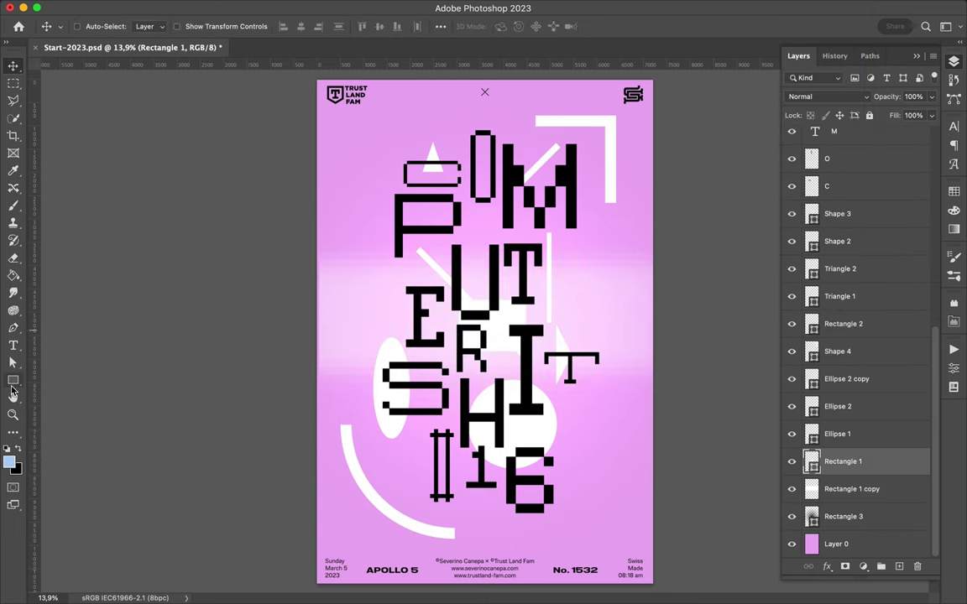
Draw a small white polygon among the letters near the top.
right_click(11, 382)
left_click(58, 377)
mouse_move(525, 267)
left_mouse_down()
mouse_move(472, 242)
mouse_move(492, 235)
left_mouse_up()
Draw a curved white Pen shape winding from the S up toward the M and back down.
key("p")
left_click(401, 396)
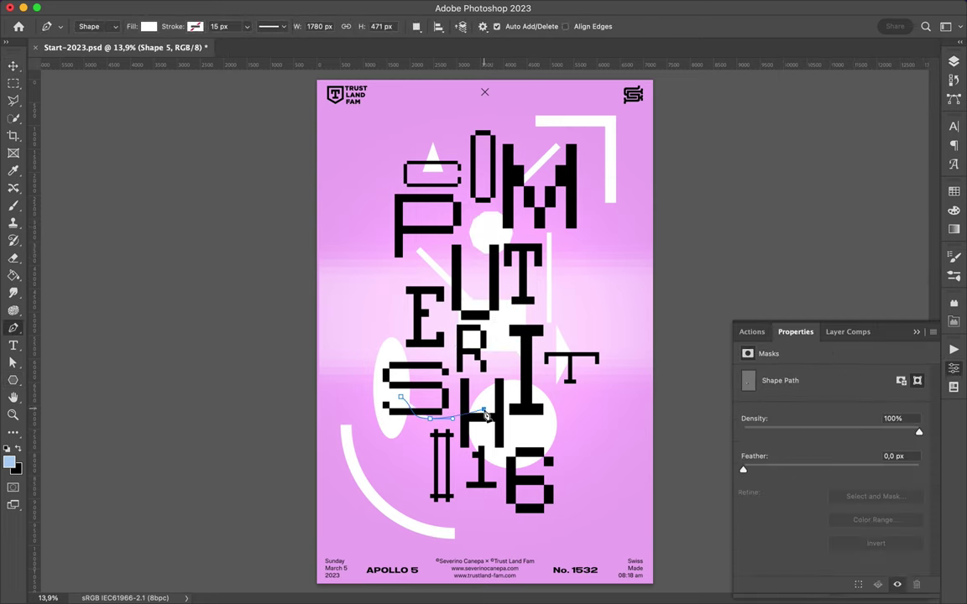
left_click_drag(429, 418, 484, 409)
left_click(492, 287)
left_click(438, 165)
left_click(423, 244)
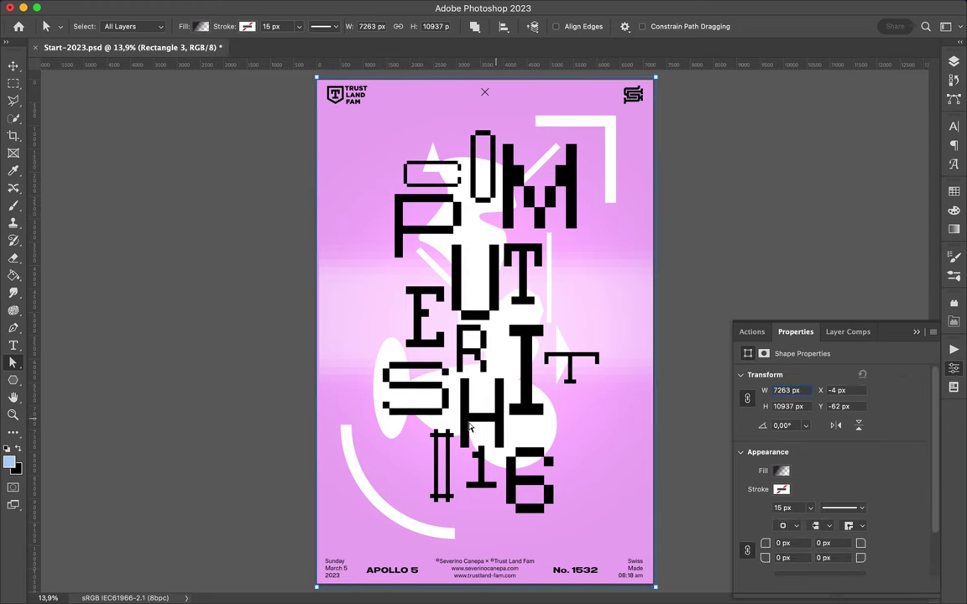
Pull the white shape's lower curve leftward, then select the white polygon layer beneath it.
left_click_drag(466, 364, 377, 361)
key("v")
key("alt+bracketleft")
key("alt+bracketleft")
key("alt+bracketleft")
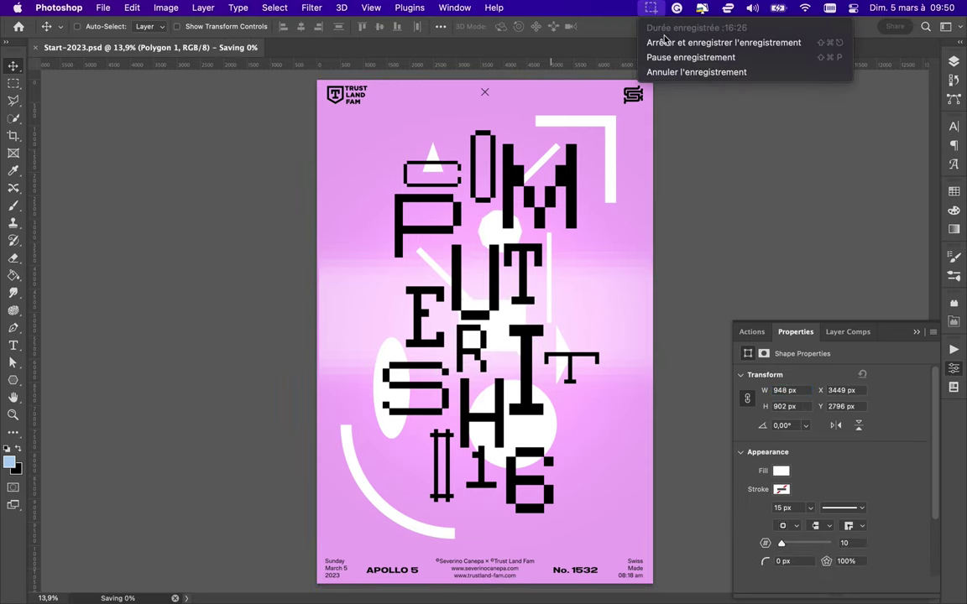